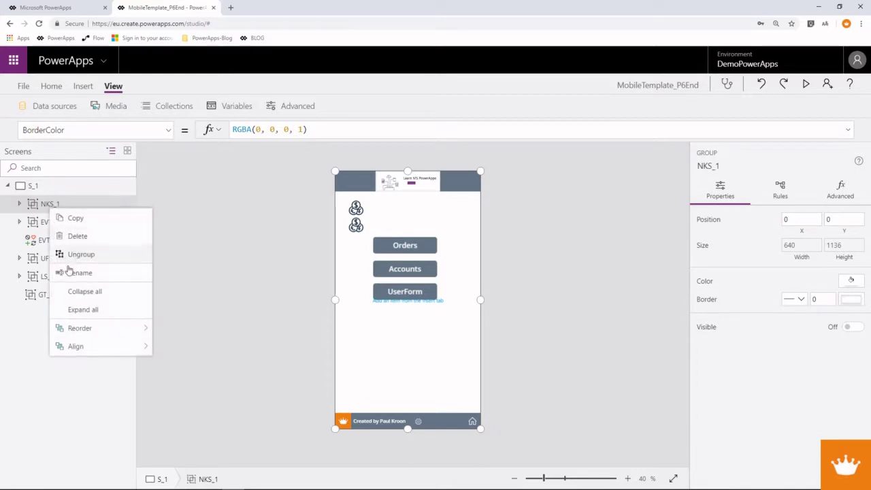
# Reorder the NKS_1 group backward in the screen tree until it sits directly below EVT_Show_1.
pyautogui.moveTo(79, 330)
pyautogui.click(193, 383)
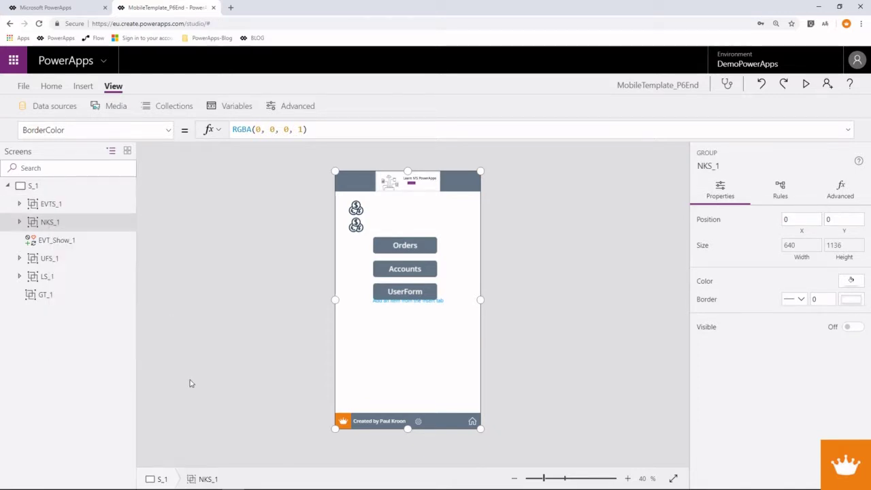
pyautogui.rightClick(51, 226)
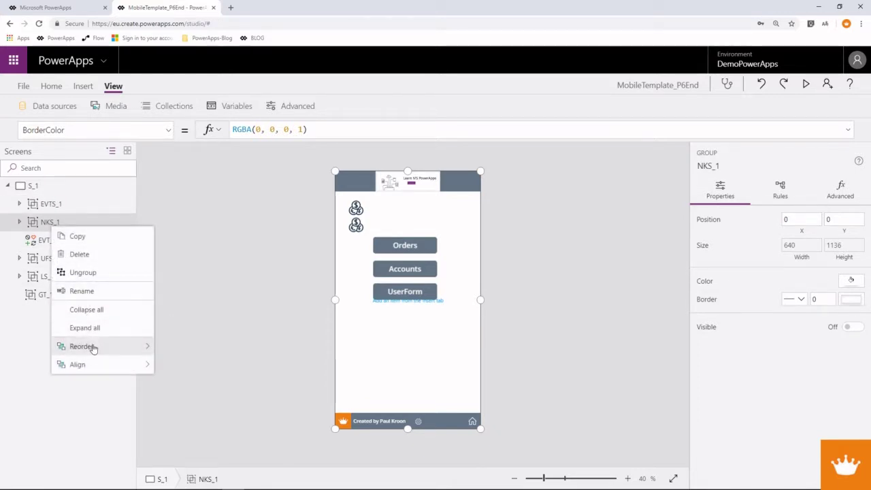
pyautogui.moveTo(92, 346)
pyautogui.click(208, 401)
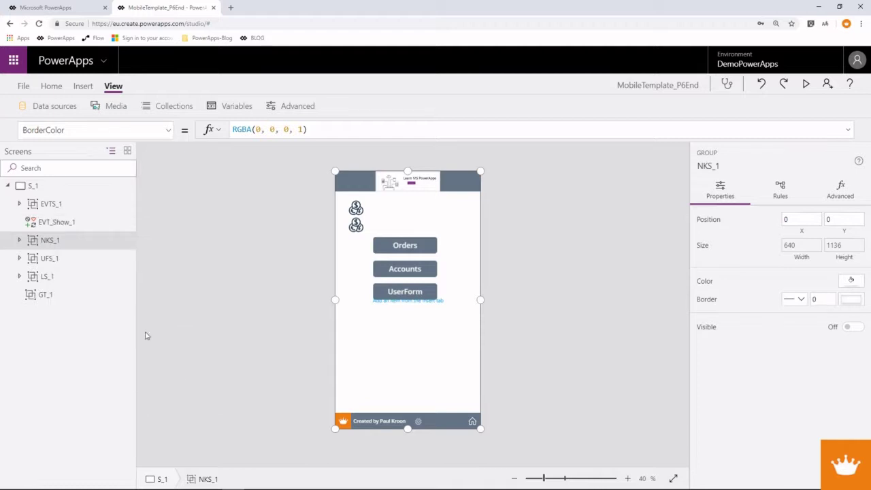
# Examine the groups on screen S_1 and the L00T_1, L00_1 and L01_1 layers inside LS_1.
pyautogui.click(47, 225)
pyautogui.click(39, 242)
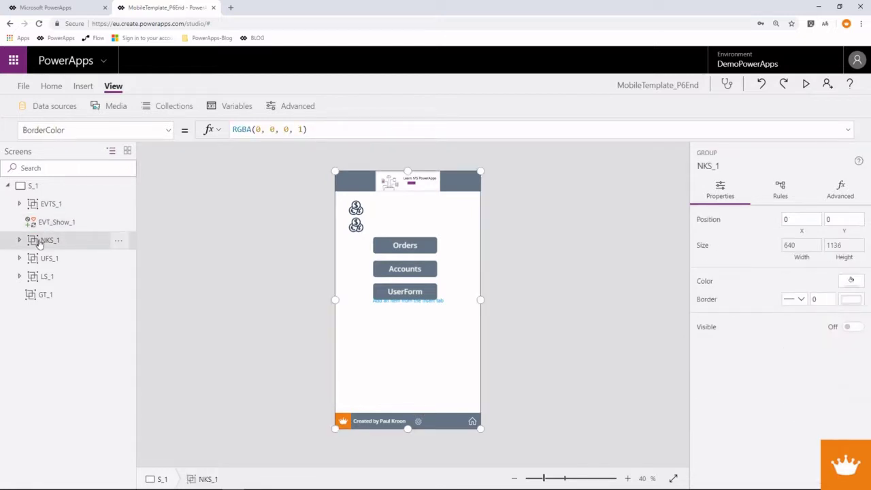
pyautogui.click(43, 258)
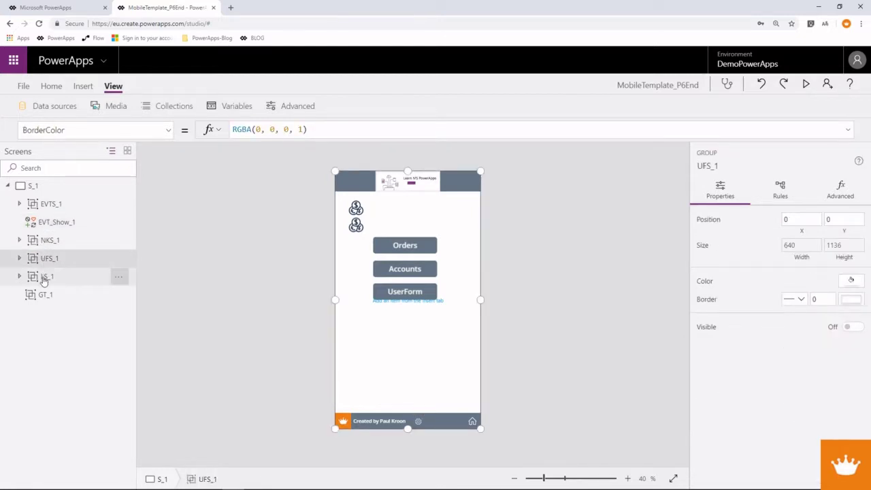
pyautogui.click(44, 275)
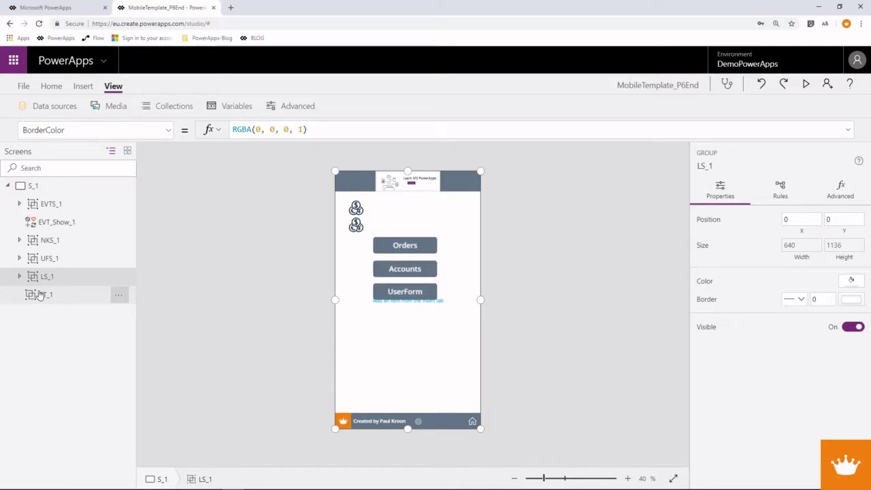
pyautogui.click(40, 276)
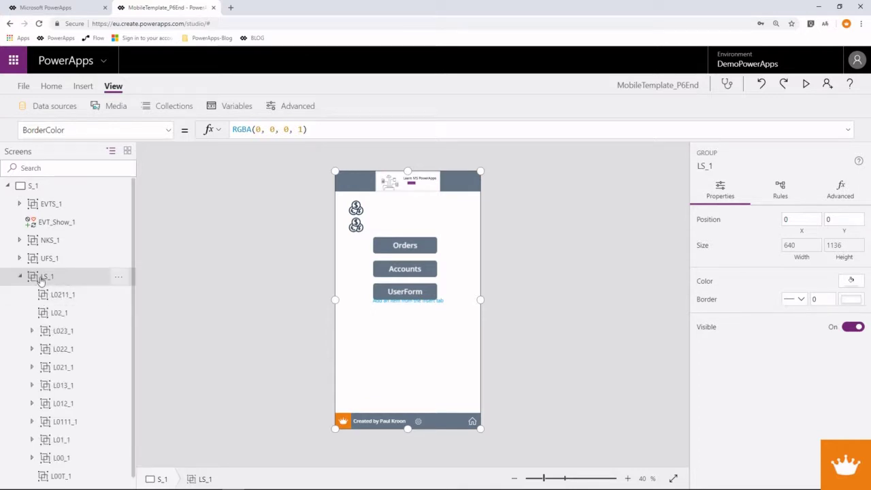
pyautogui.scroll(-1, 68, 312)
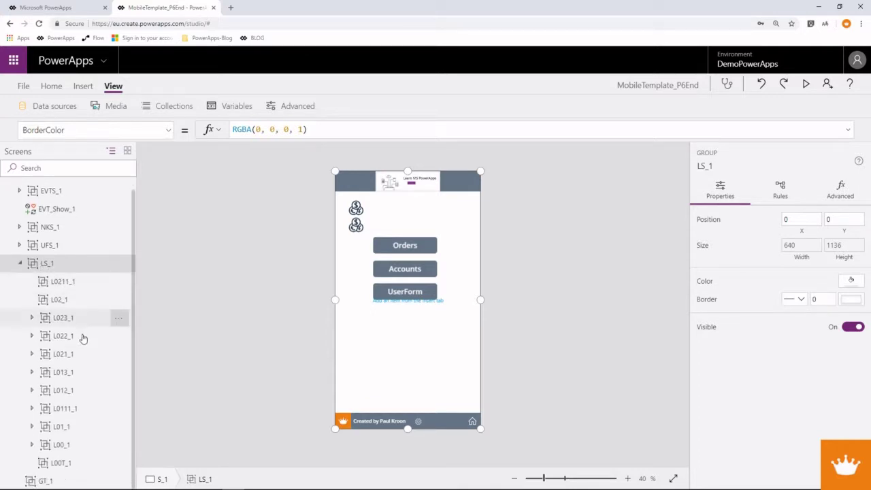
pyautogui.click(66, 465)
pyautogui.click(64, 446)
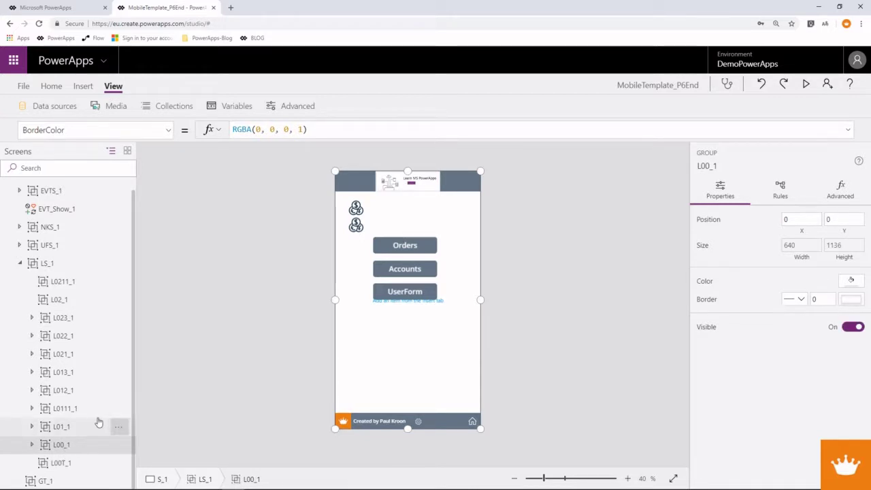
pyautogui.click(58, 428)
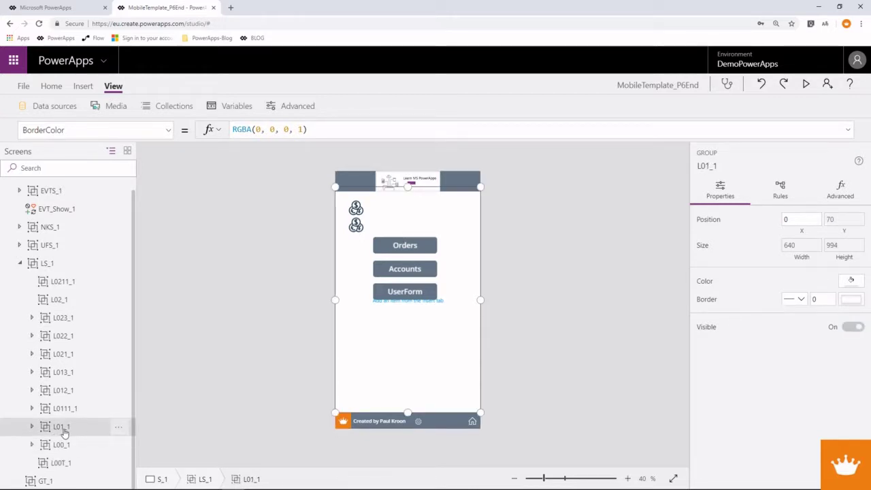
# Delete the groups L0111_1, L012_1, L013_1, L021_1, L022_1, L023_1, L02_1 and L0211_1 from LS_1.
pyautogui.click(60, 408)
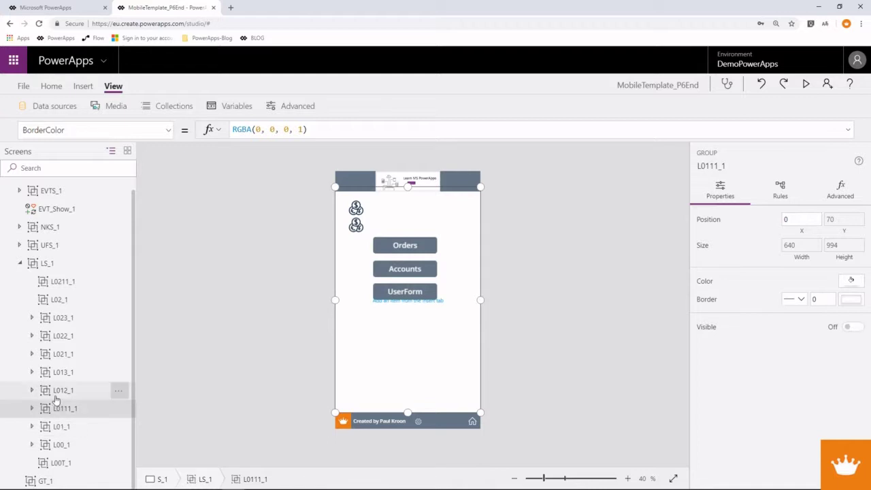
pyautogui.keyDown('ctrl'); pyautogui.click(58, 390); pyautogui.keyUp('ctrl')
pyautogui.keyDown('ctrl'); pyautogui.click(58, 372); pyautogui.keyUp('ctrl')
pyautogui.keyDown('ctrl'); pyautogui.click(58, 354); pyautogui.keyUp('ctrl')
pyautogui.keyDown('ctrl'); pyautogui.click(59, 335); pyautogui.keyUp('ctrl')
pyautogui.keyDown('ctrl'); pyautogui.click(59, 317); pyautogui.keyUp('ctrl')
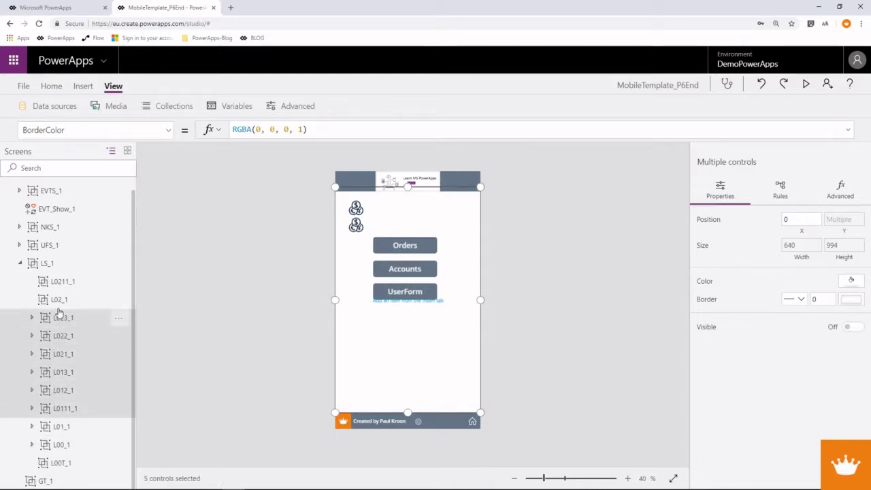
pyautogui.keyDown('ctrl'); pyautogui.click(58, 299); pyautogui.keyUp('ctrl')
pyautogui.keyDown('ctrl'); pyautogui.click(60, 281); pyautogui.keyUp('ctrl')
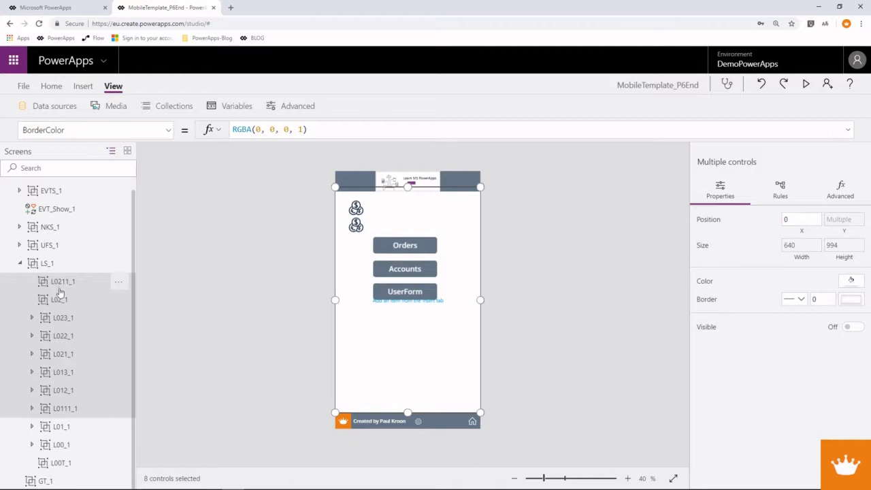
pyautogui.press('Delete')
# In the OnSelect formula of Return_1 in L00_1, replace the Switch cases 12 to 23 with the default result Select(Home_1).
pyautogui.click(31, 313)
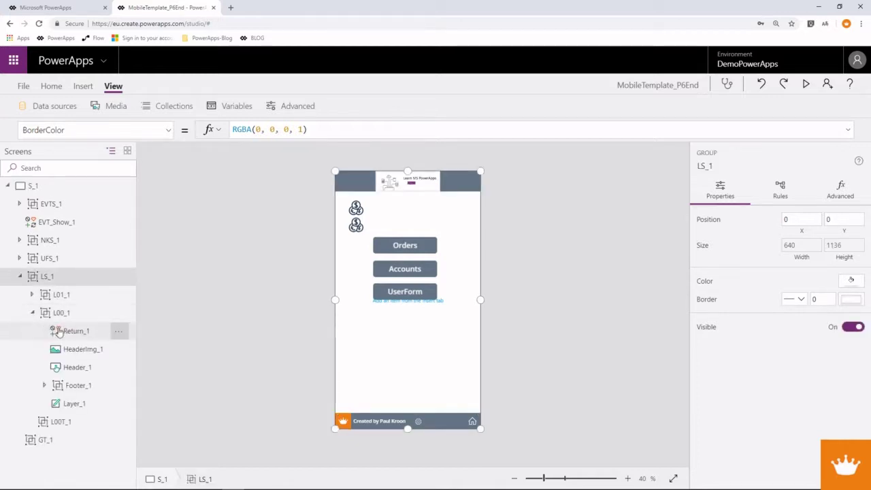
pyautogui.click(76, 331)
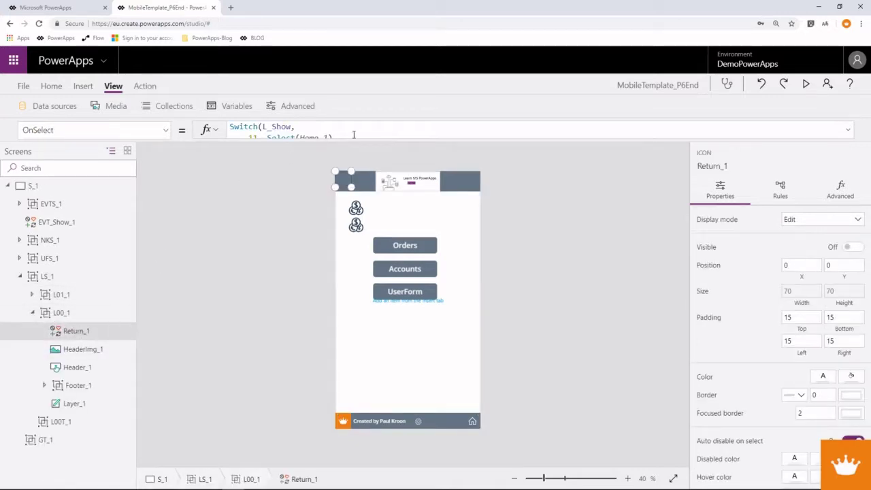
pyautogui.click(848, 129)
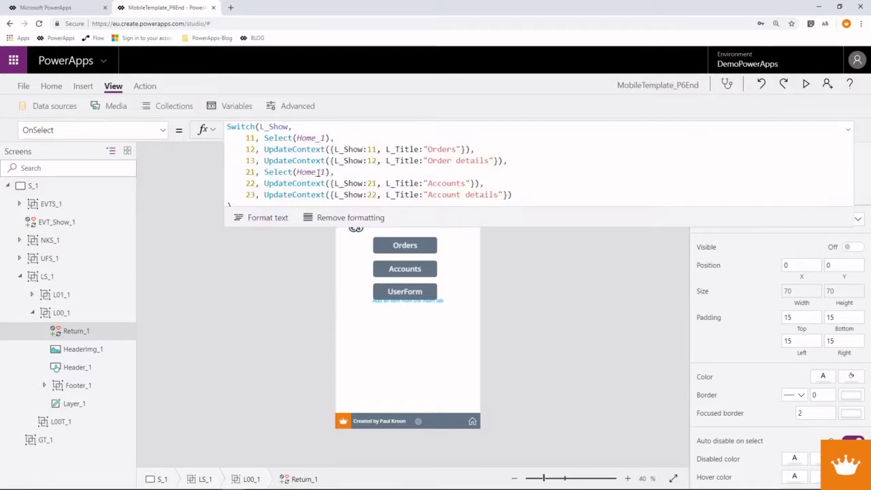
pyautogui.scroll(-1, 318, 172)
pyautogui.scroll(1, 470, 189)
pyautogui.moveTo(329, 137); pyautogui.dragTo(265, 138)
pyautogui.hotkey('ctrl', 'c')
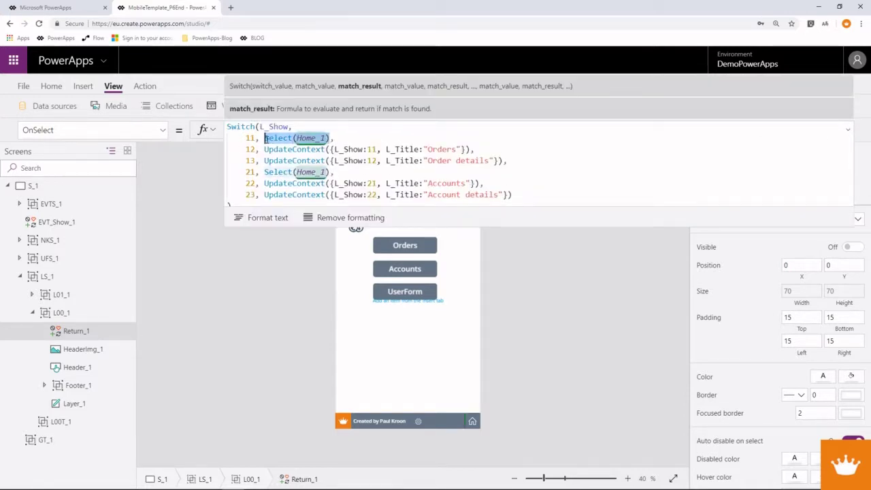
pyautogui.moveTo(514, 195); pyautogui.dragTo(228, 144)
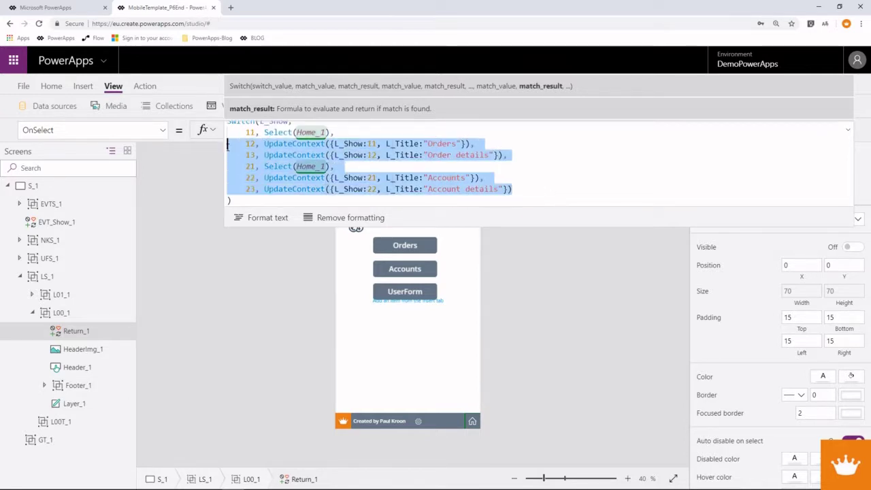
pyautogui.hotkey('ctrl', 'v')
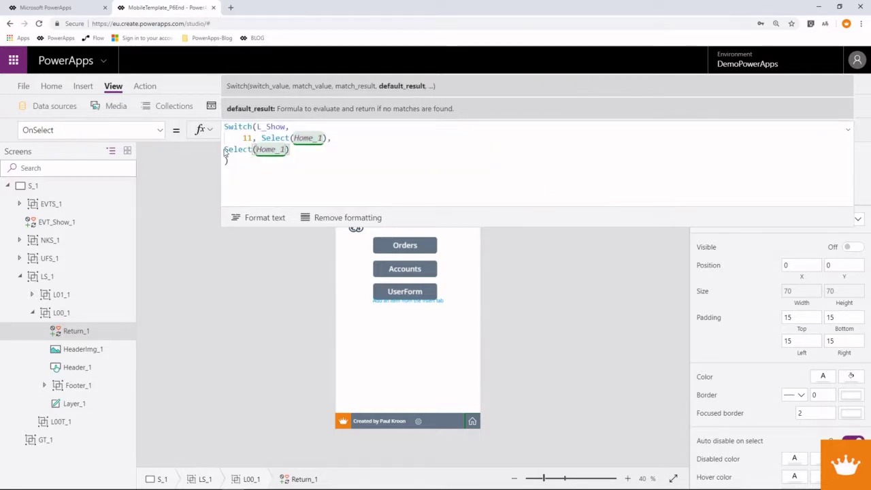
pyautogui.write('Select')
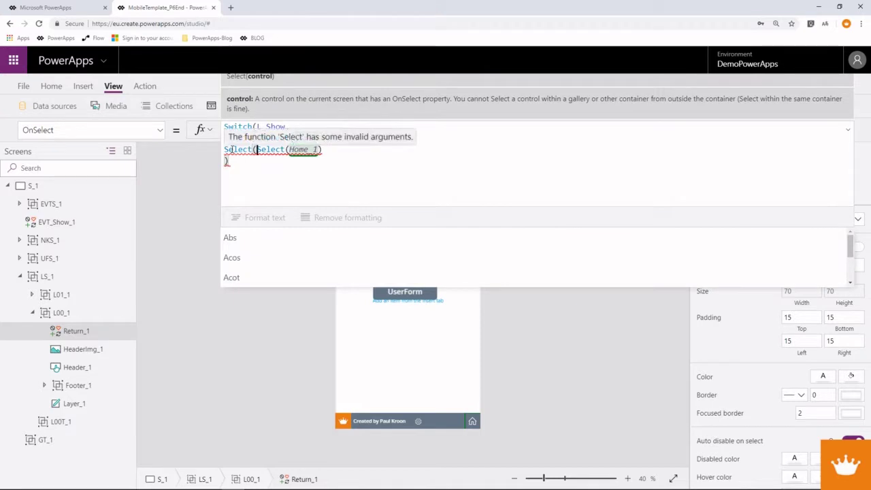
pyautogui.write('(')
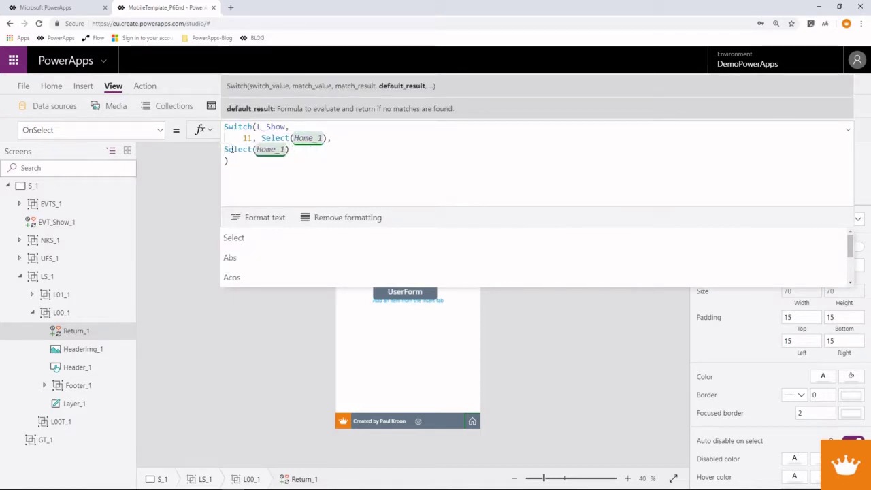
pyautogui.press('BackSpace')
pyautogui.press('BackSpace')
pyautogui.press('BackSpace')
pyautogui.press('BackSpace')
pyautogui.press('BackSpace')
pyautogui.press('BackSpace')
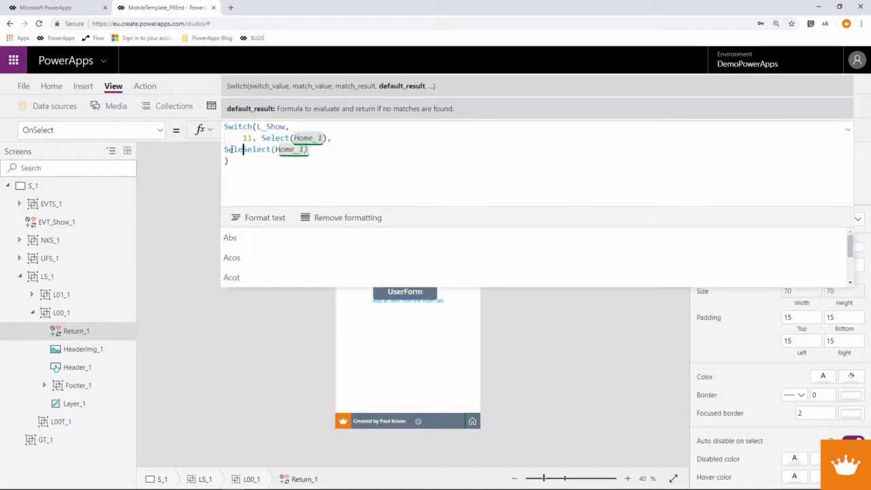
# Put the default Select(Home_1) on its own indented line and change the Switch's match value to -1.
pyautogui.press('BackSpace')
pyautogui.press('BackSpace')
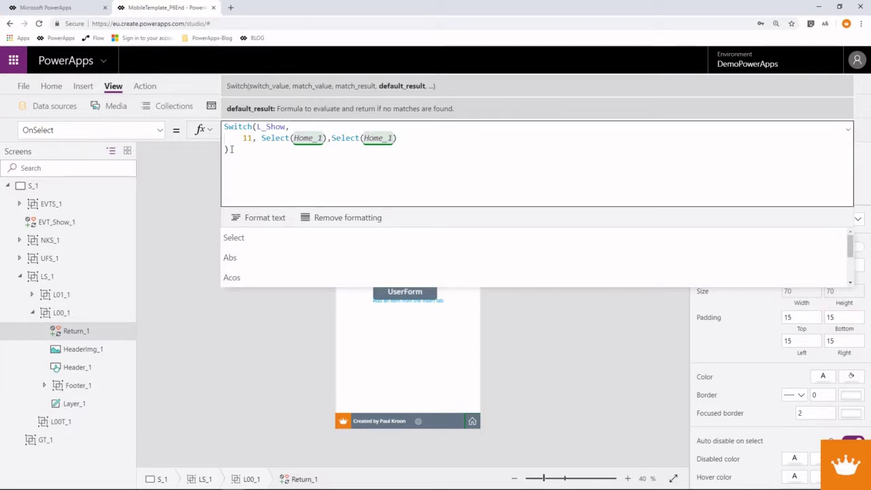
pyautogui.click(333, 139)
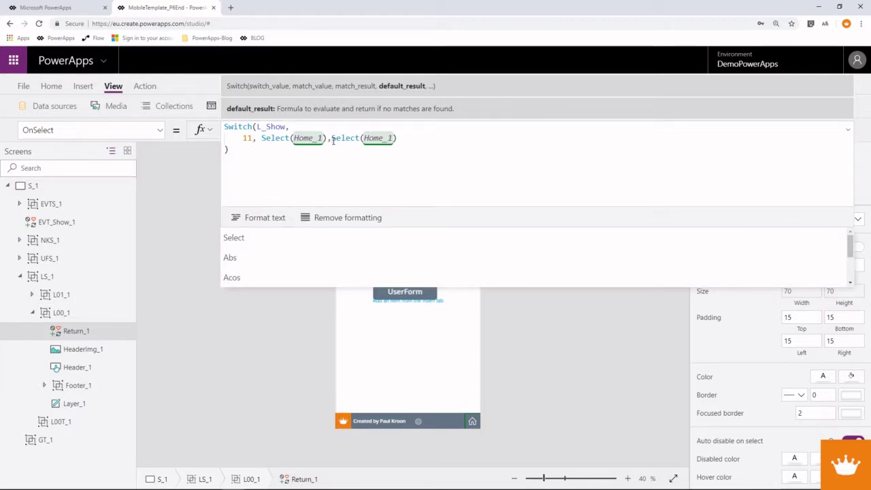
pyautogui.hotkey('shift', 'Return')
pyautogui.doubleClick(248, 138)
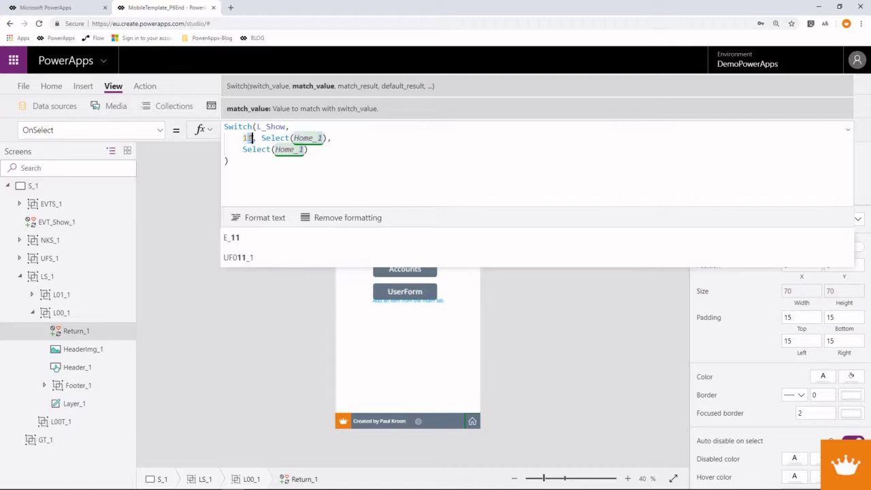
pyautogui.write('10')
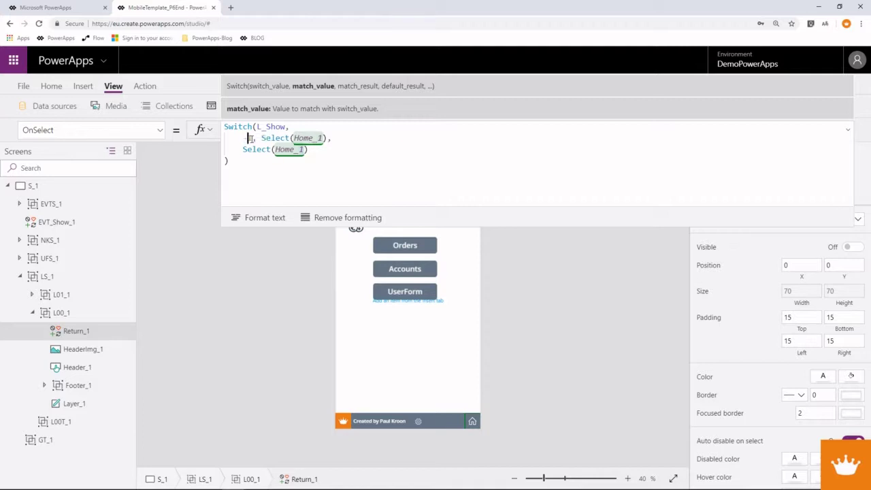
pyautogui.moveTo(330, 138); pyautogui.dragTo(244, 139)
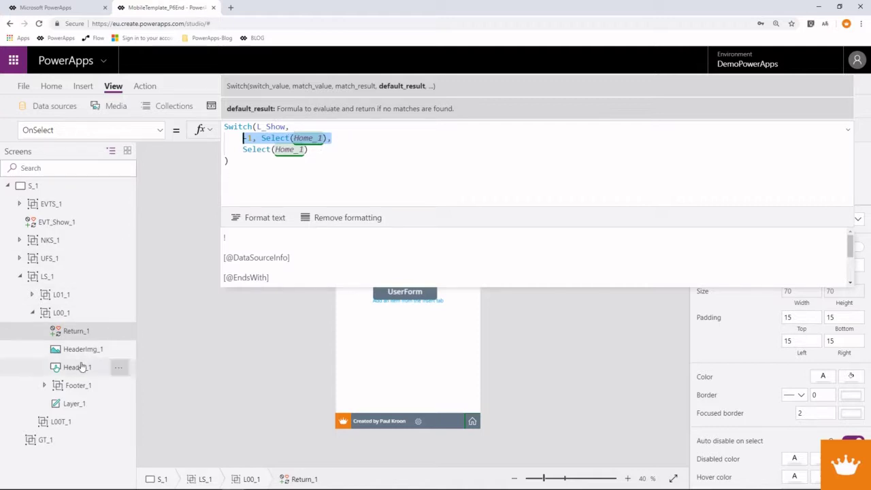
# Collapse L00_1 and LS_1, expand UFS_1 and UF000_1, and select the UF_Submit_1 group.
pyautogui.click(32, 313)
pyautogui.click(20, 276)
pyautogui.click(19, 258)
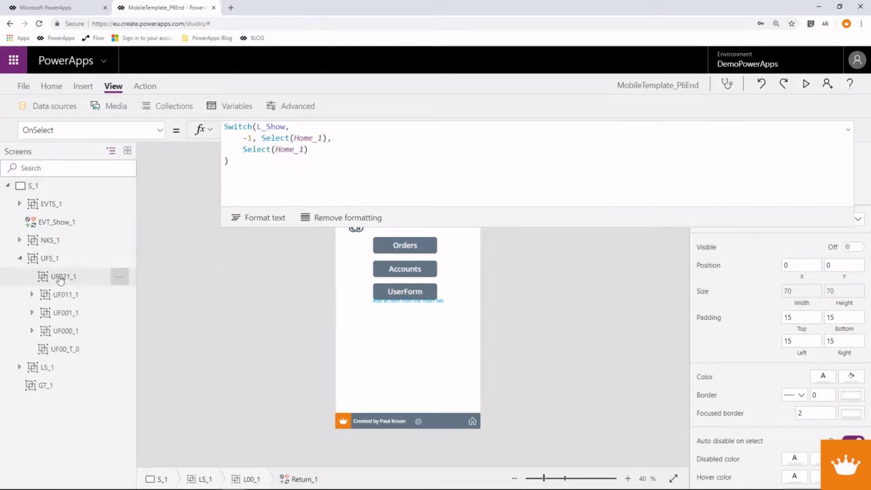
pyautogui.click(32, 330)
pyautogui.click(54, 333)
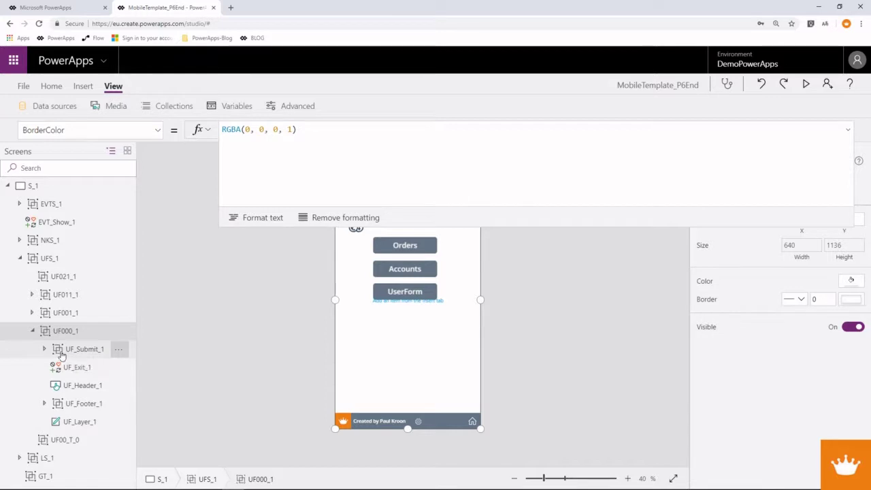
pyautogui.click(64, 352)
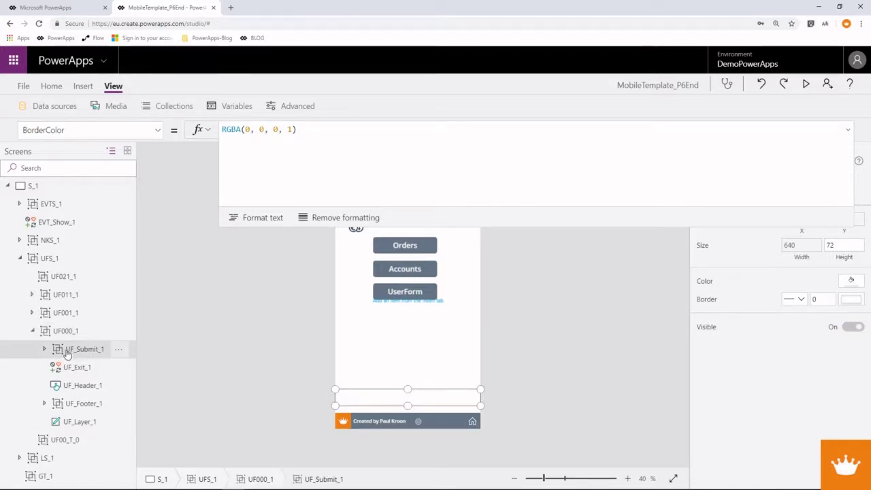
# Select the button inside UF_Submit_1 and enlarge the formula area to show its entire OnSelect formula.
pyautogui.click(157, 131)
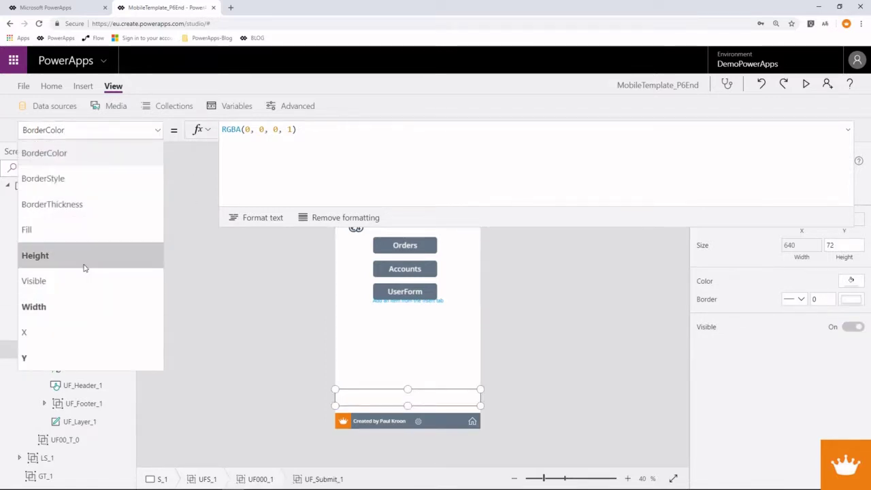
pyautogui.click(210, 272)
pyautogui.click(45, 348)
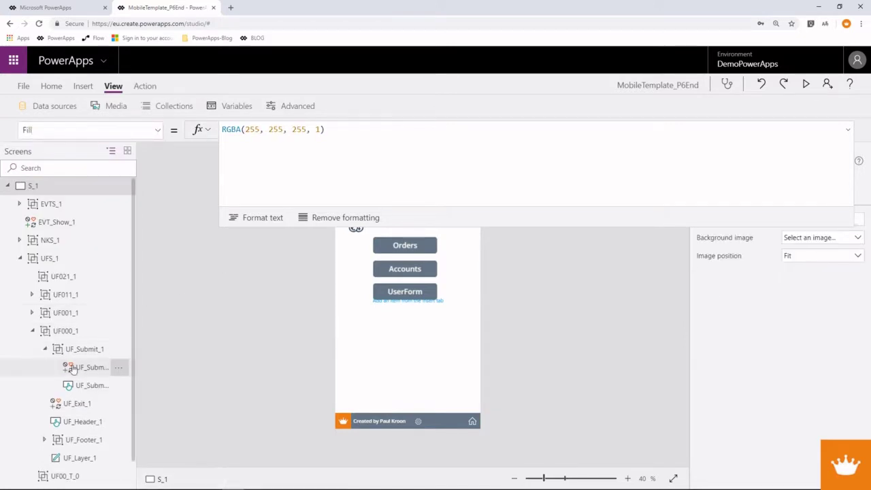
pyautogui.click(91, 385)
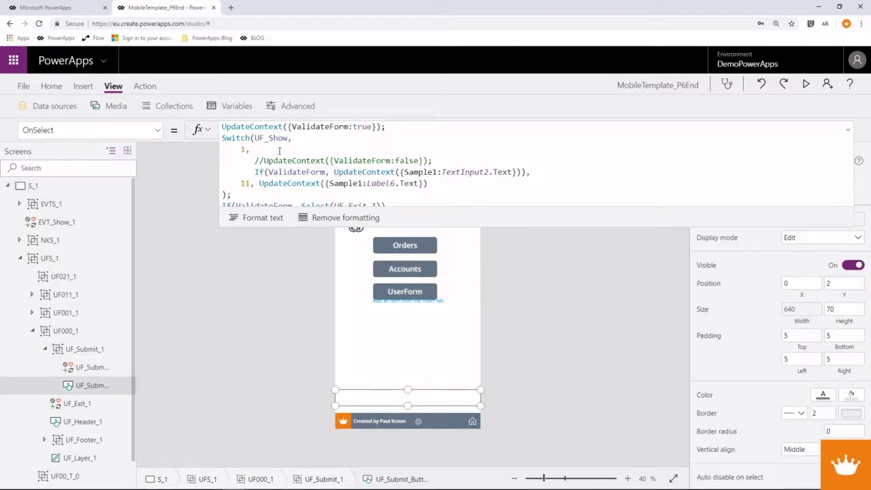
pyautogui.click(847, 130)
pyautogui.click(847, 130)
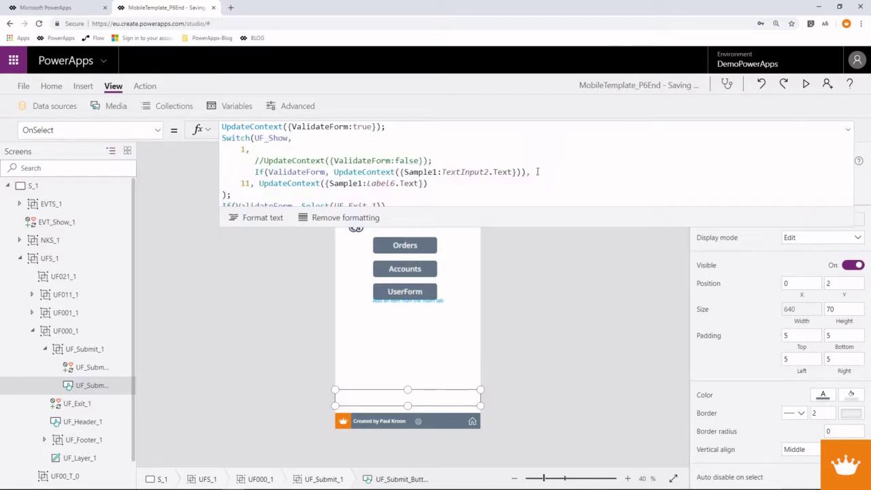
pyautogui.moveTo(453, 227); pyautogui.dragTo(434, 356)
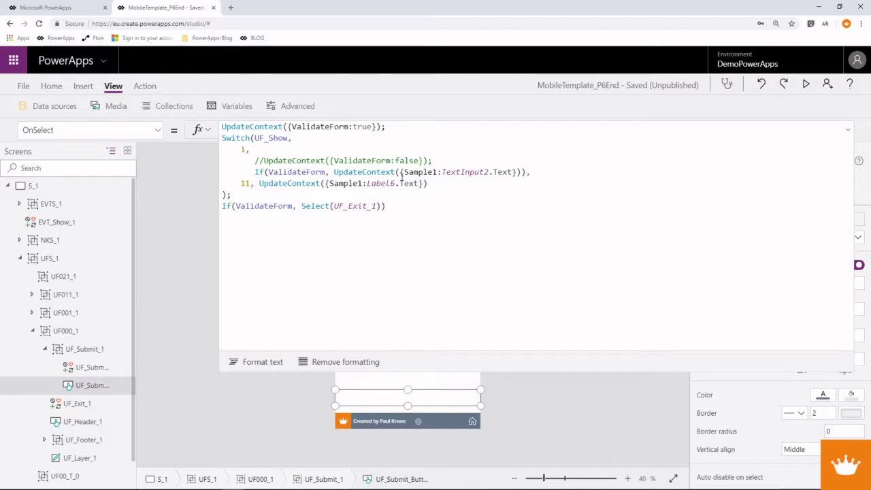
# Reduce the submit button's Switch to a single case 1 by removing the ValidateForm branch and the separate case 11 match value.
pyautogui.moveTo(432, 183)
pyautogui.mouseDown()
pyautogui.moveTo(225, 194)
pyautogui.moveTo(211, 185)
pyautogui.mouseUp()
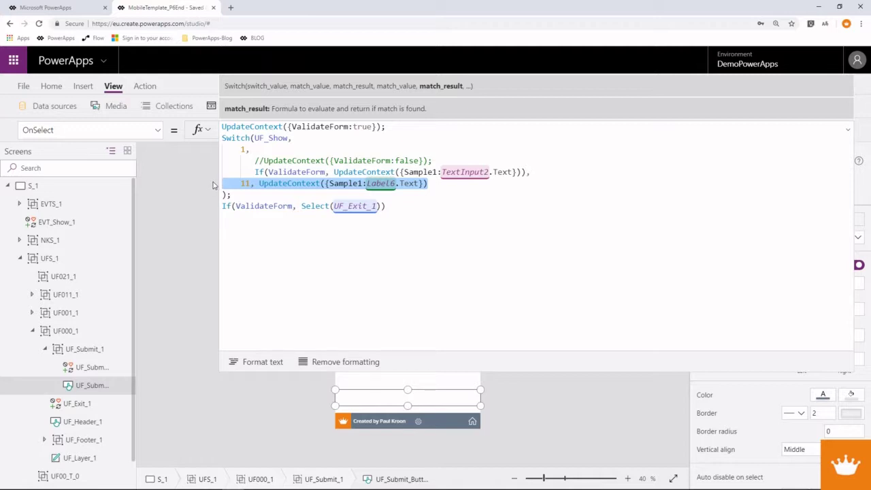
pyautogui.click(258, 183)
pyautogui.moveTo(258, 183); pyautogui.dragTo(254, 149)
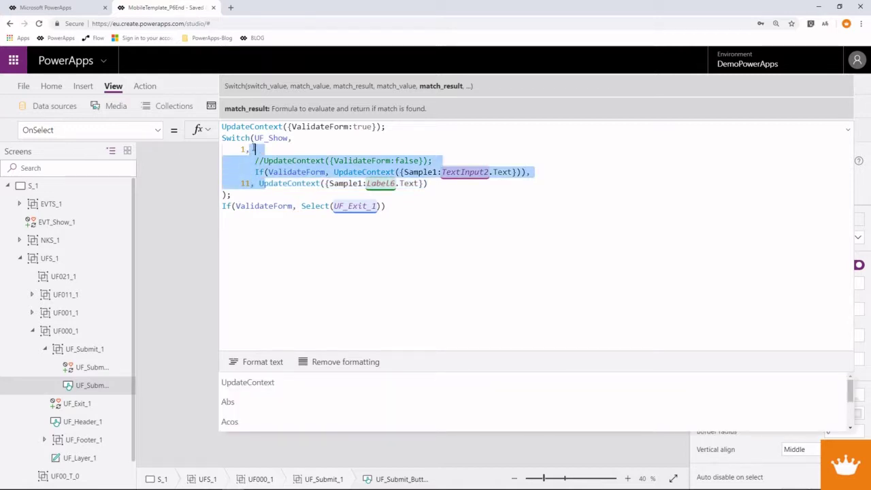
pyautogui.press('BackSpace')
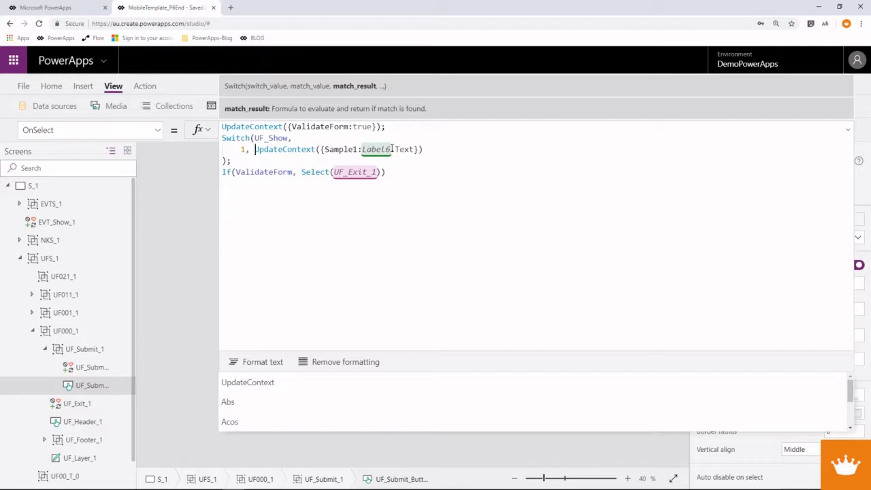
# In the remaining Switch case, set Sample1 to the text "Sample" and change the match value to -1.
pyautogui.moveTo(415, 149); pyautogui.dragTo(363, 149)
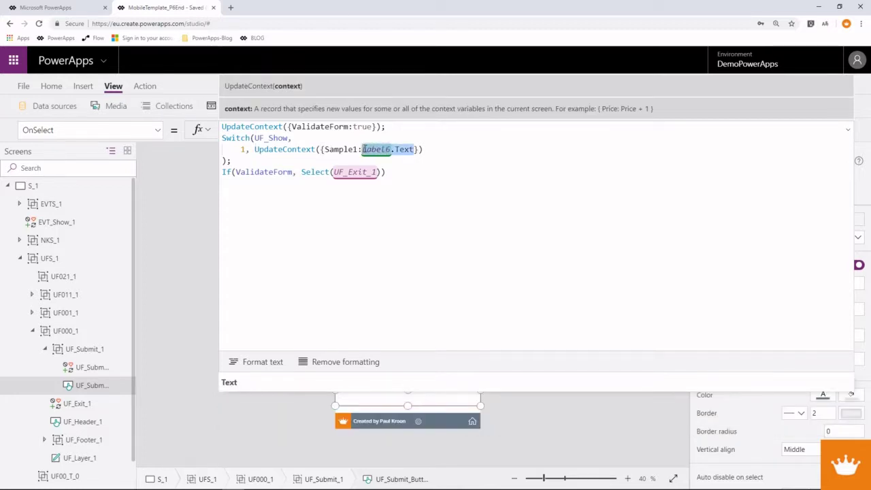
pyautogui.write('"tes')
pyautogui.press('BackSpace')
pyautogui.press('BackSpace')
pyautogui.press('BackSpace')
pyautogui.write('Sample"')
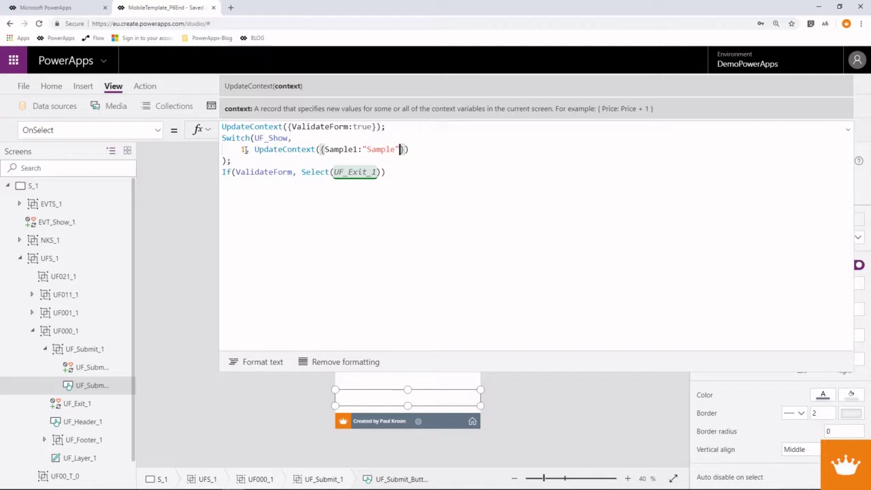
pyautogui.write(',')
pyautogui.write('1')
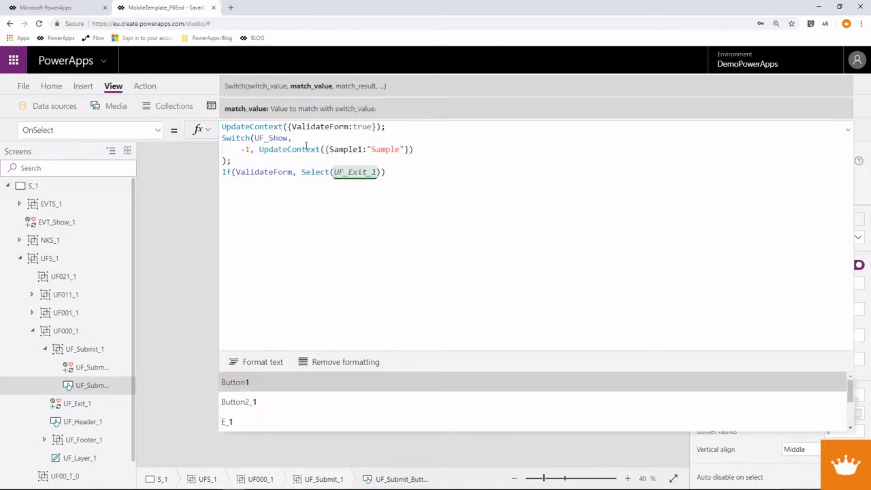
pyautogui.click(250, 158)
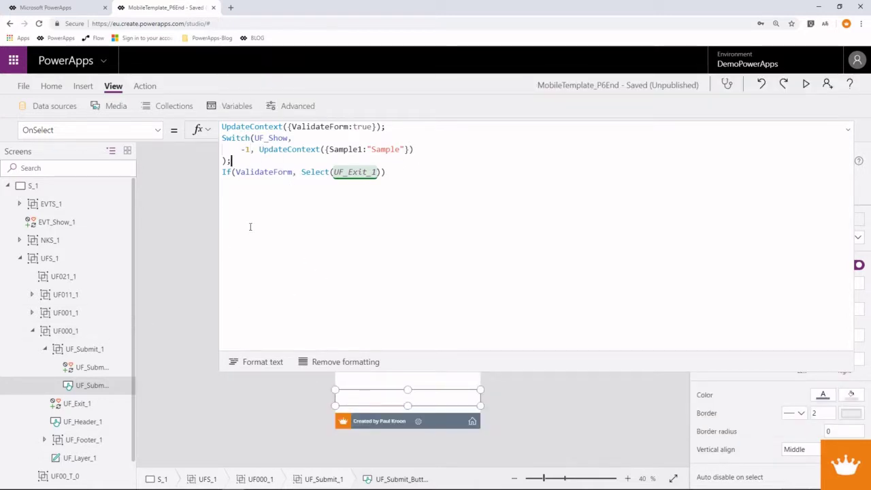
# Collapse UF_Submit_1 and check the formulas of UF_Exit_1, UF_Header_1, UF_Footer_1 and UF_Layer_1.
pyautogui.click(44, 348)
pyautogui.click(65, 368)
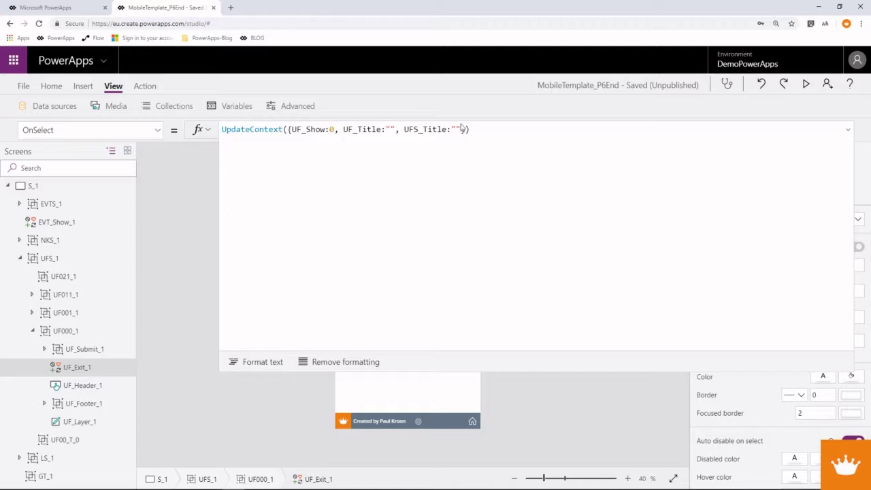
pyautogui.click(83, 386)
pyautogui.click(78, 404)
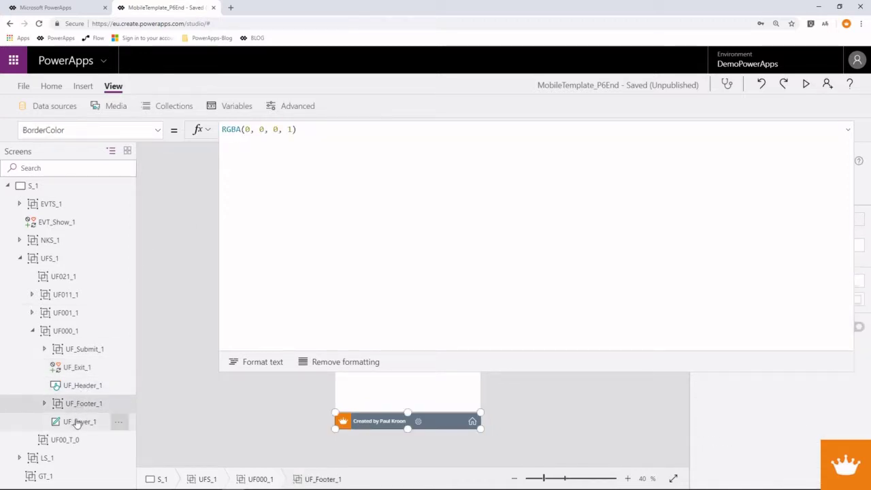
pyautogui.click(79, 422)
# Delete the sample groups UF001_1, UF011_1 and UF021_1 from UFS_1 and collapse UF000_1.
pyautogui.click(52, 312)
pyautogui.keyDown('ctrl'); pyautogui.click(64, 295); pyautogui.keyUp('ctrl')
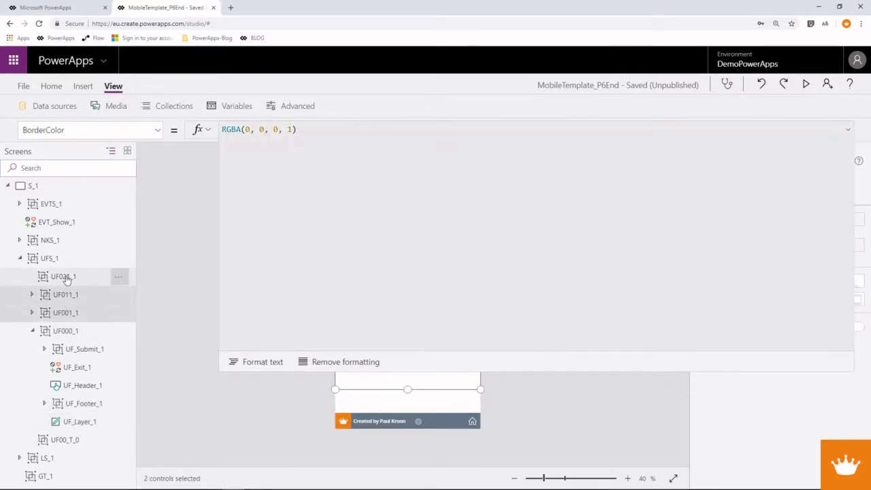
pyautogui.keyDown('ctrl'); pyautogui.click(67, 279); pyautogui.keyUp('ctrl')
pyautogui.press('Delete')
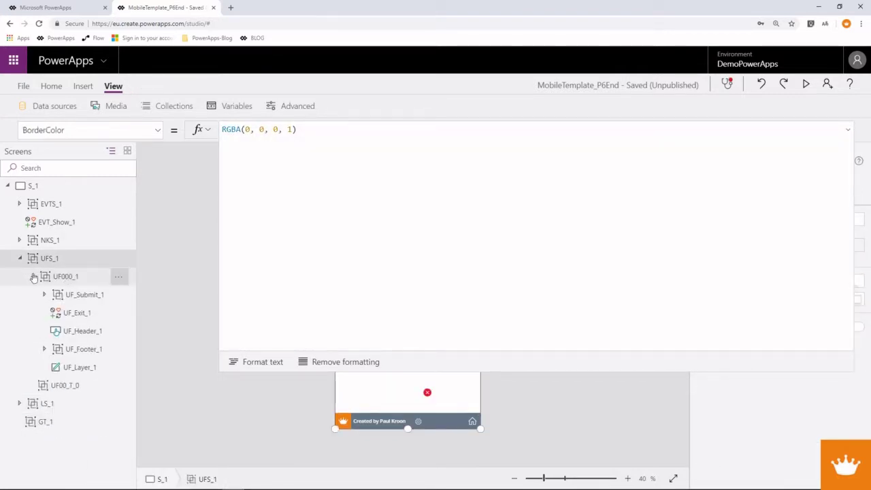
pyautogui.click(33, 278)
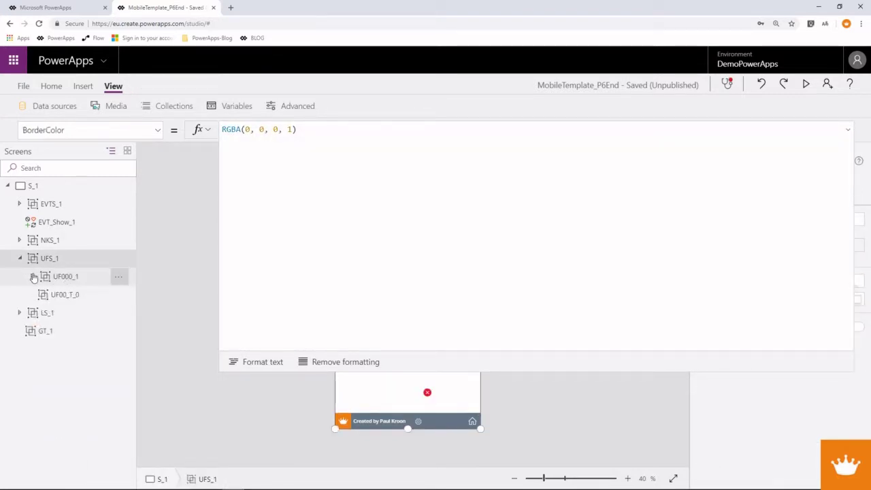
# Rename the UF00_T_0 group as UF000T_1.
pyautogui.click(61, 295)
pyautogui.rightClick(60, 295)
pyautogui.click(87, 344)
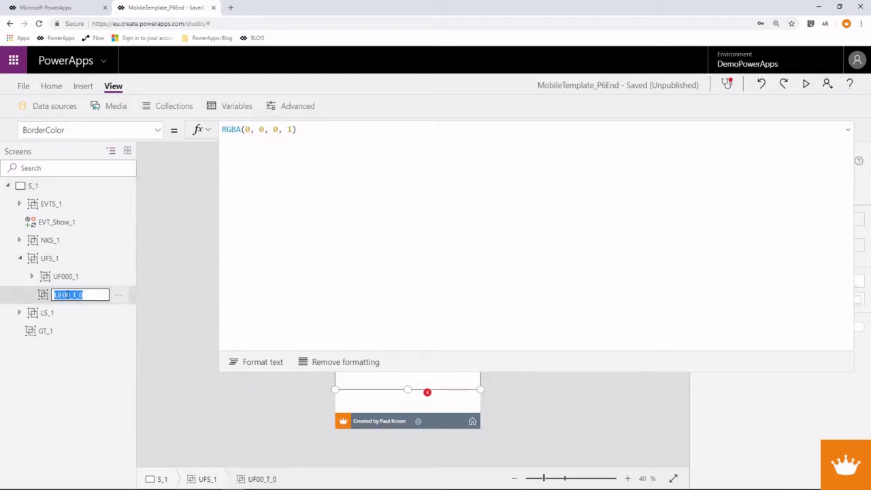
pyautogui.click(70, 296)
pyautogui.write('o')
pyautogui.write('0')
pyautogui.write('1')
pyautogui.press('Return')
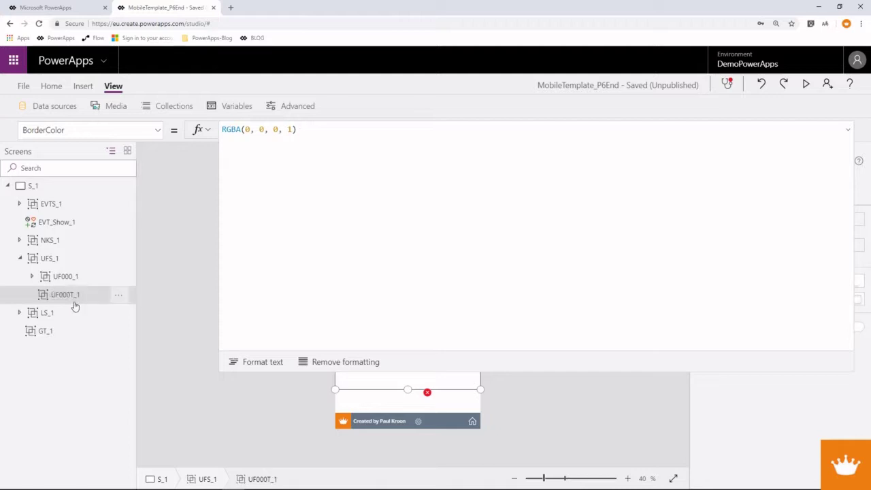
# Review UF_Submit_1, UF_Exit_1 and UF_Header_1 inside UF000_1, collapse that group and select UF000T_1.
pyautogui.click(32, 278)
pyautogui.click(81, 302)
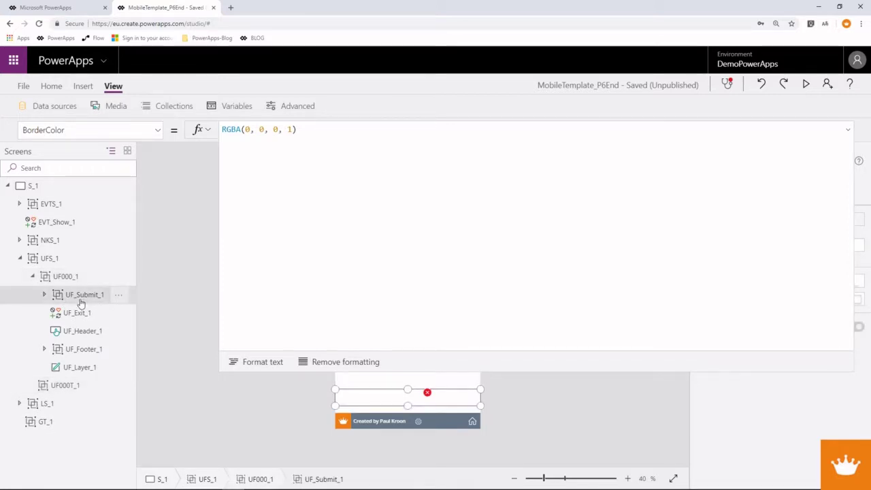
pyautogui.click(77, 314)
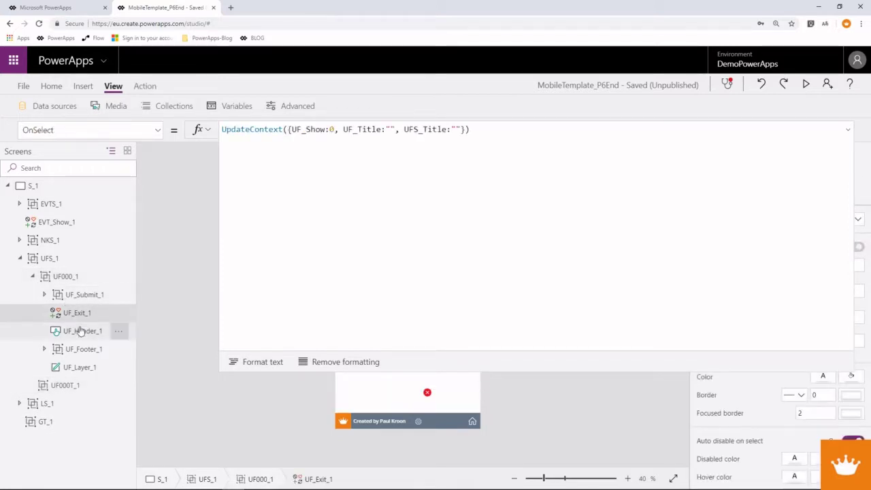
pyautogui.click(75, 330)
pyautogui.click(32, 276)
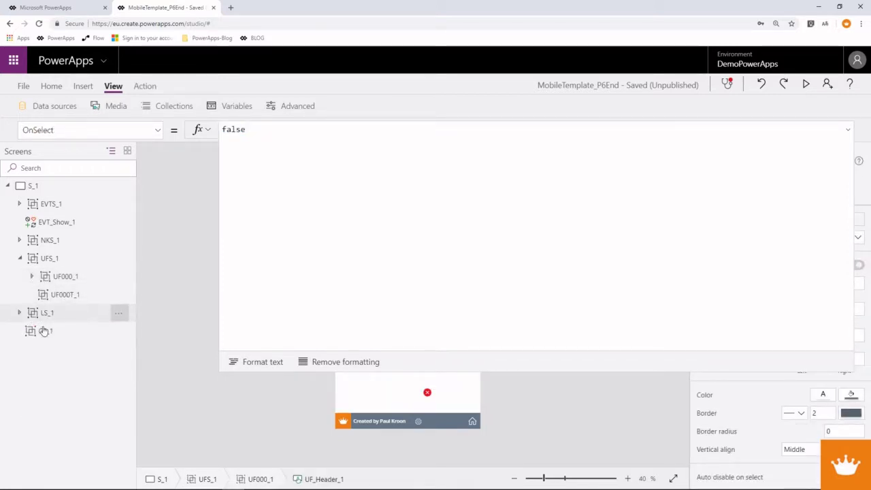
pyautogui.click(65, 294)
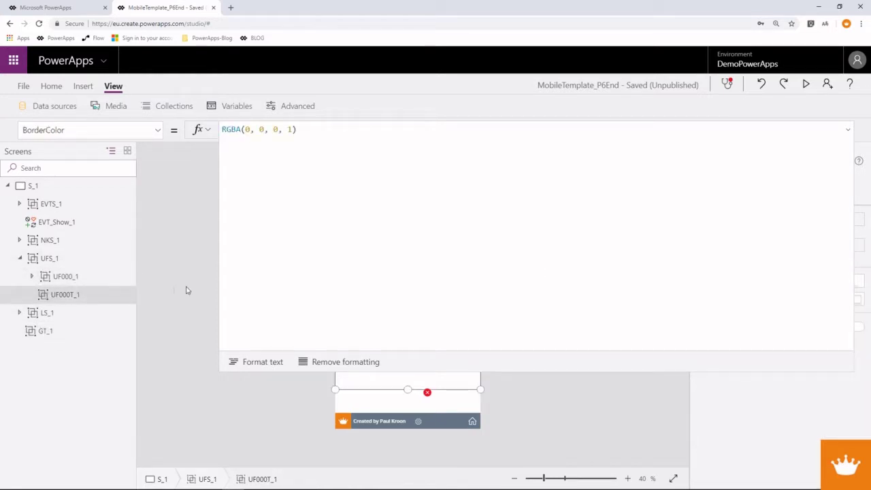
# Shrink the formula area, go to the control flagged with an error, select NK_Decimal in its Visible formula, and collapse KL0_1.
pyautogui.click(848, 130)
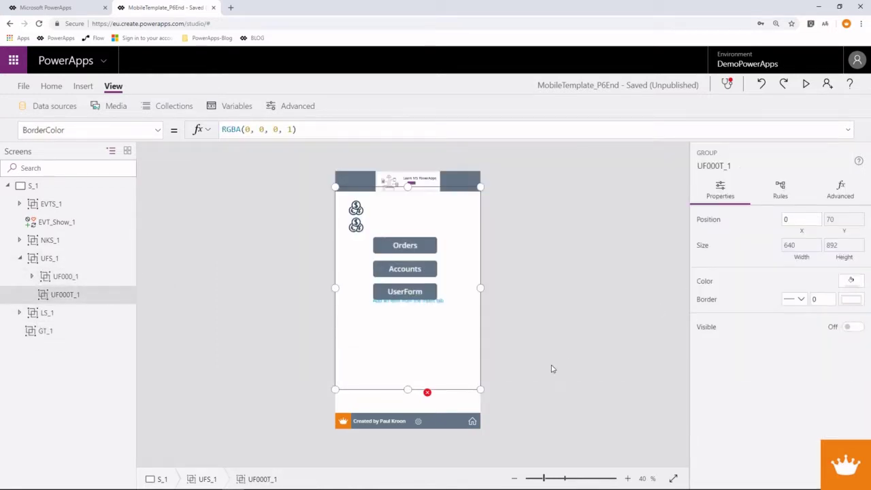
pyautogui.click(428, 396)
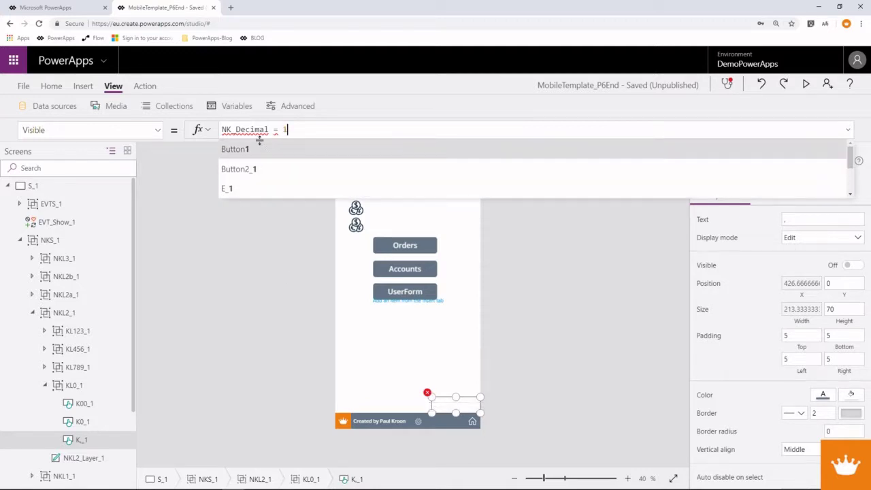
pyautogui.moveTo(271, 129); pyautogui.dragTo(221, 131)
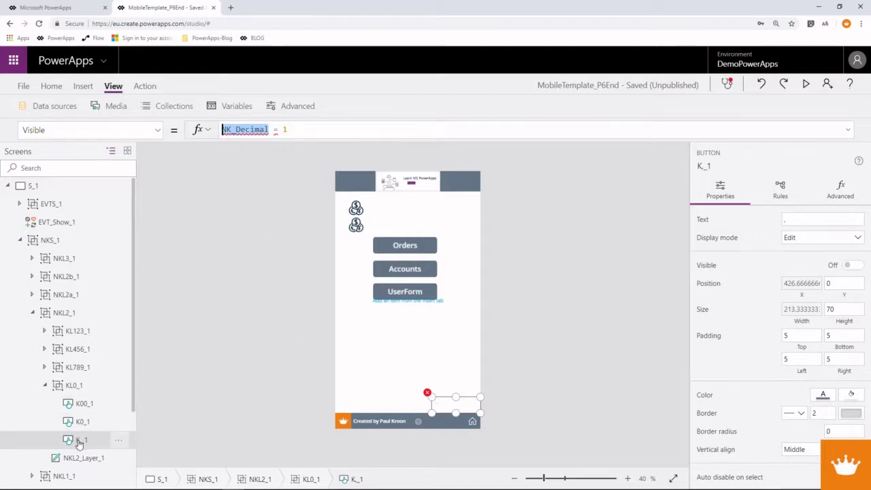
pyautogui.click(45, 385)
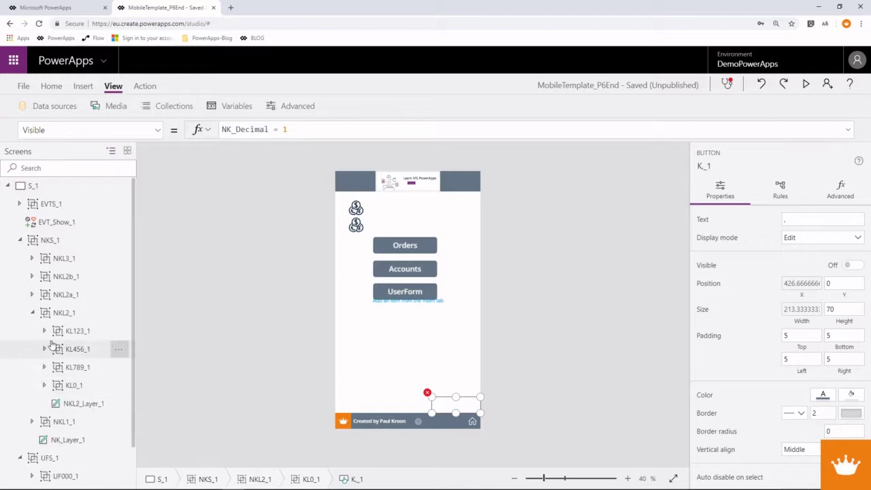
# In NKL1_1, add NK_Decimal:0 to the UpdateContext record in the OnSelect formula of NKL1_Exit_1.
pyautogui.click(32, 421)
pyautogui.scroll(-3, 71, 451)
pyautogui.scroll(1, 68, 408)
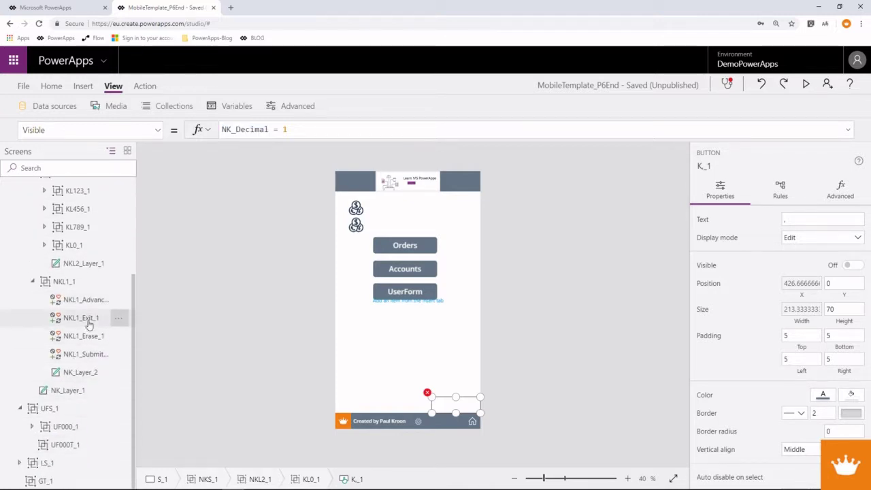
pyautogui.click(85, 317)
pyautogui.click(456, 129)
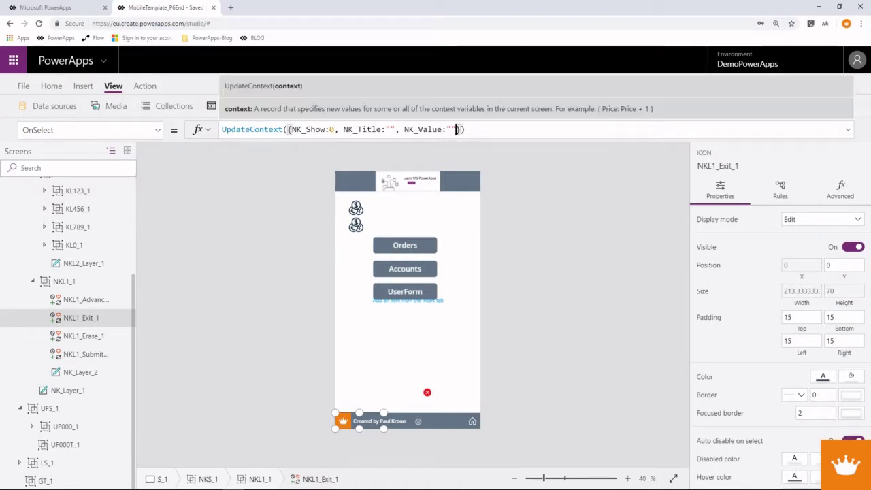
pyautogui.write(', NK_Decimal')
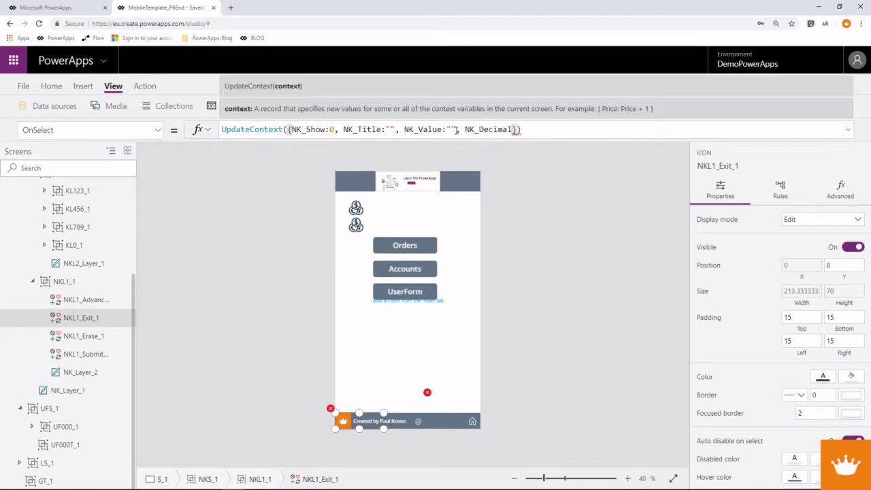
pyautogui.write(':0')
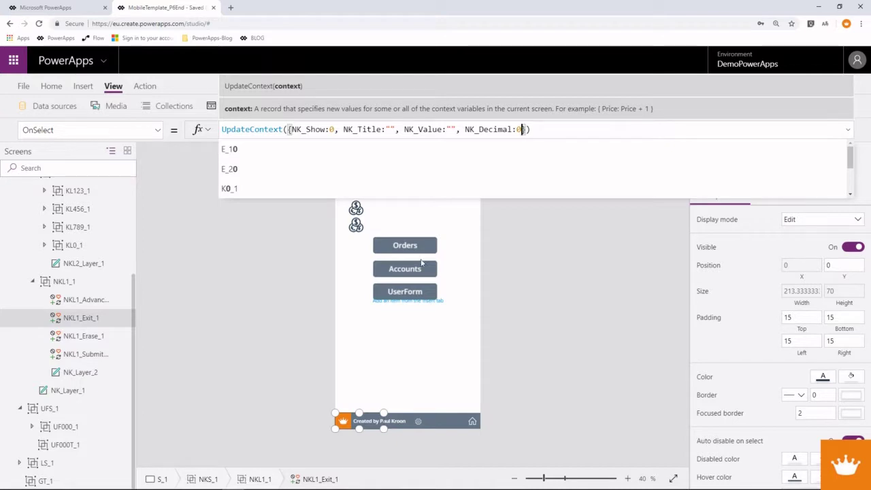
# Collapse the NKL1_1 and NKL2_1 groups and expand NKL3_1 within NKS_1.
pyautogui.click(82, 304)
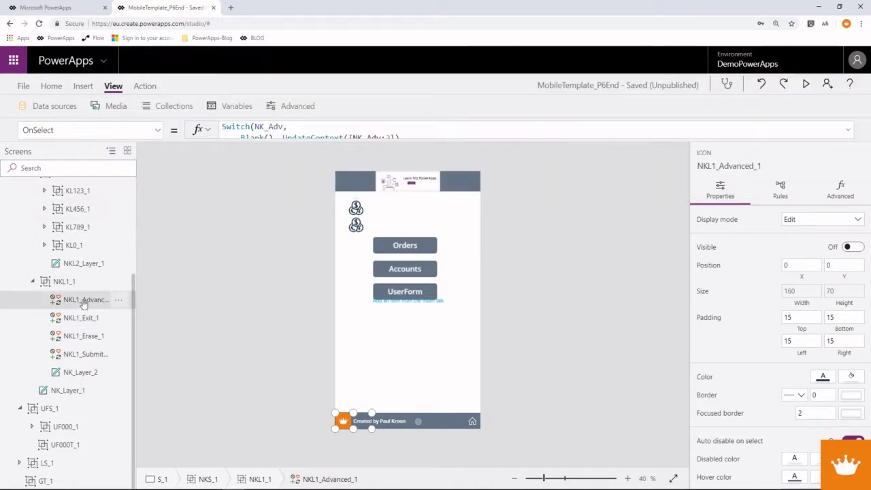
pyautogui.click(67, 282)
pyautogui.scroll(2, 74, 289)
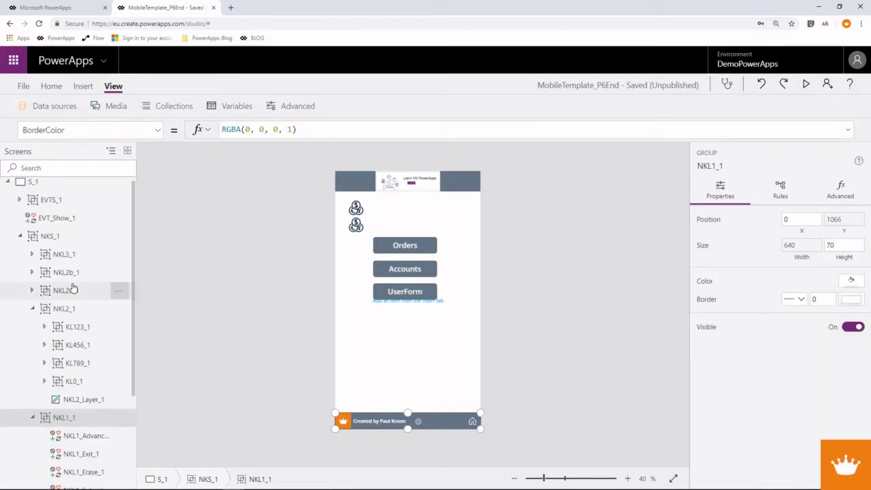
pyautogui.click(33, 417)
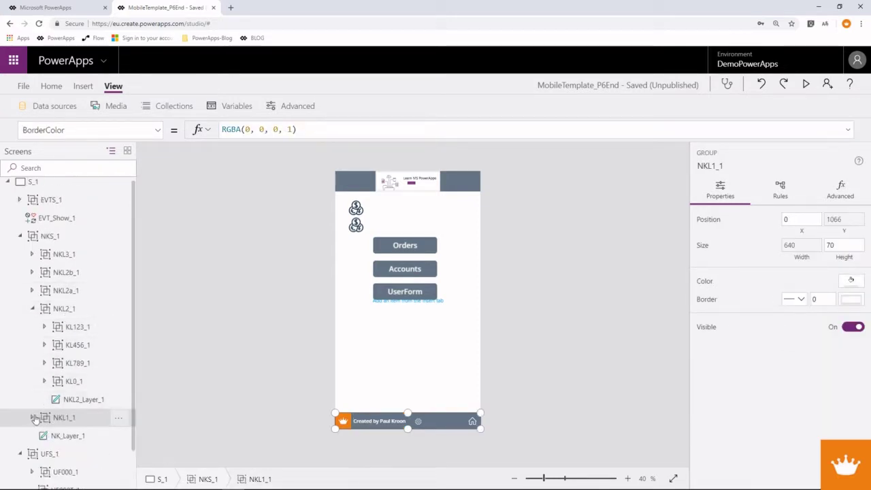
pyautogui.click(33, 309)
pyautogui.click(32, 256)
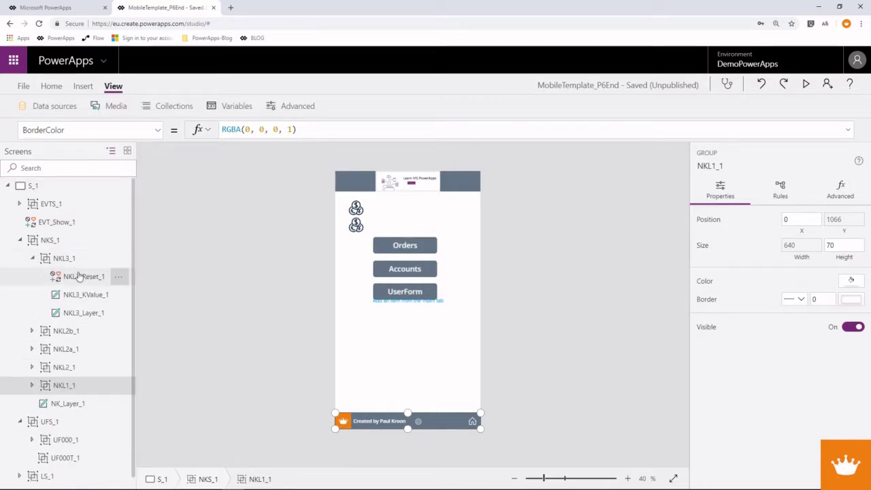
# Select the NKL3_KValue_1 label and copy its entire Text formula.
pyautogui.click(96, 299)
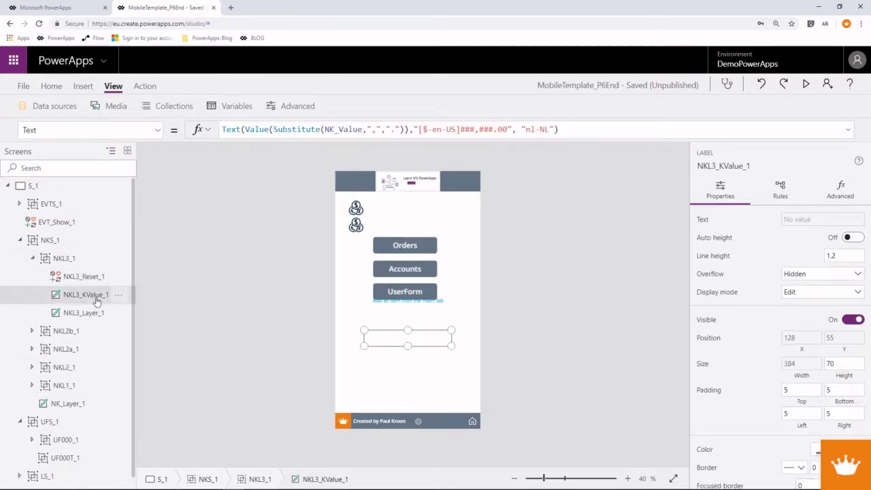
pyautogui.click(561, 129)
pyautogui.moveTo(559, 129); pyautogui.dragTo(212, 138)
pyautogui.hotkey('ctrl', 'c')
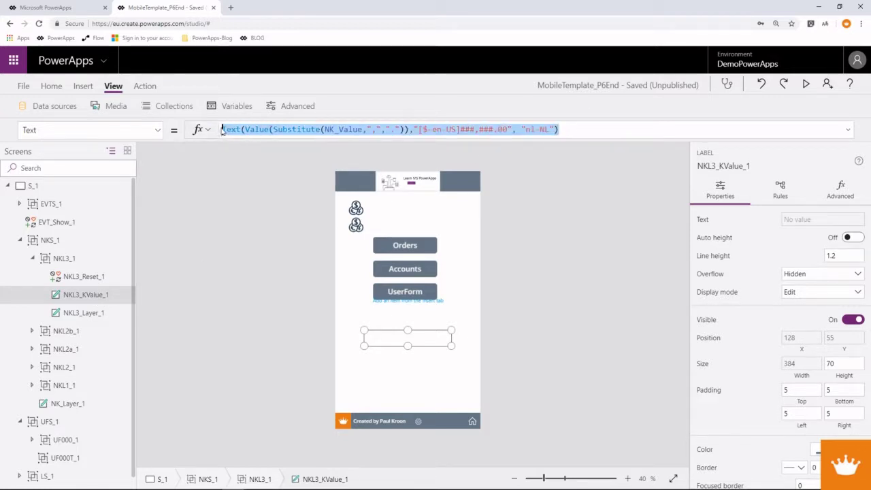
# Start the Text formula of NKL3_KValue_1 with If(NK_Decimal = 0, ahead of the existing Text expression.
pyautogui.click(223, 129)
pyautogui.write('If(')
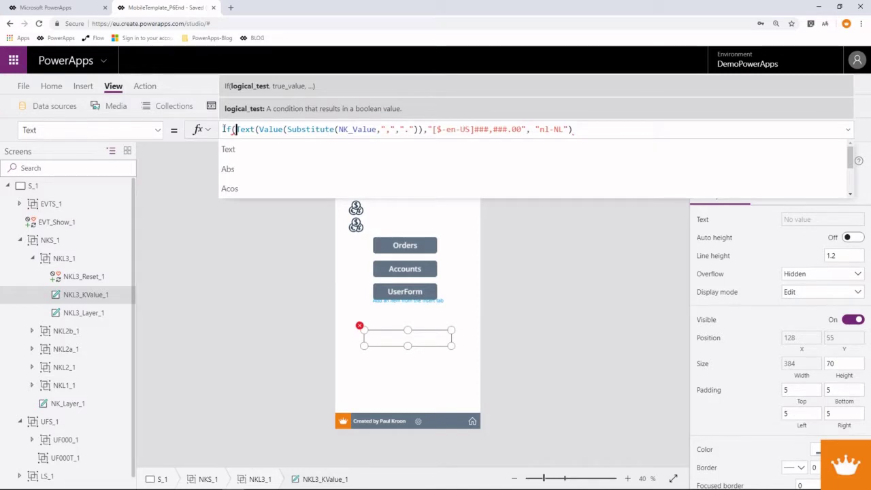
pyautogui.write('NK')
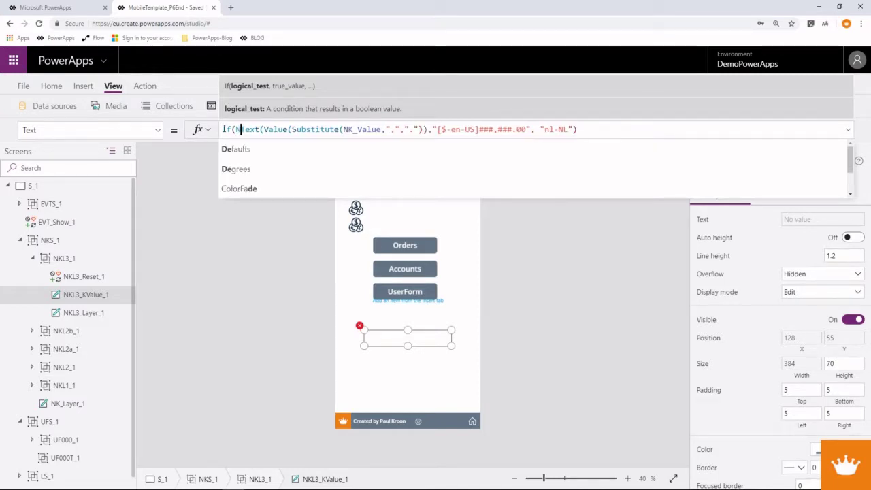
pyautogui.write('_D')
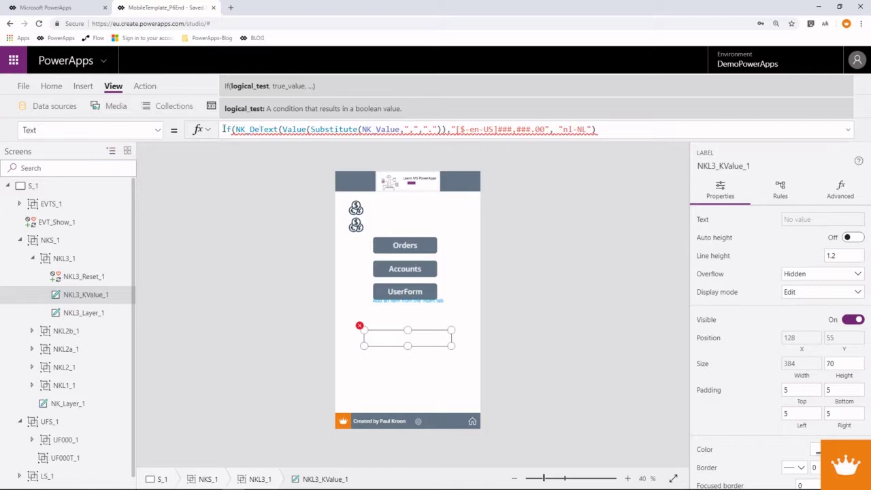
pyautogui.write(',')
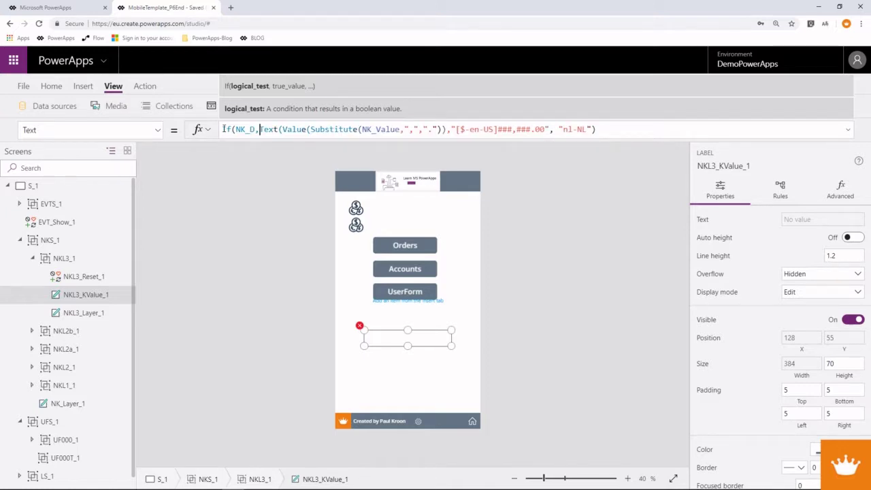
pyautogui.press('Left')
pyautogui.press('Tab')
pyautogui.write('= ')
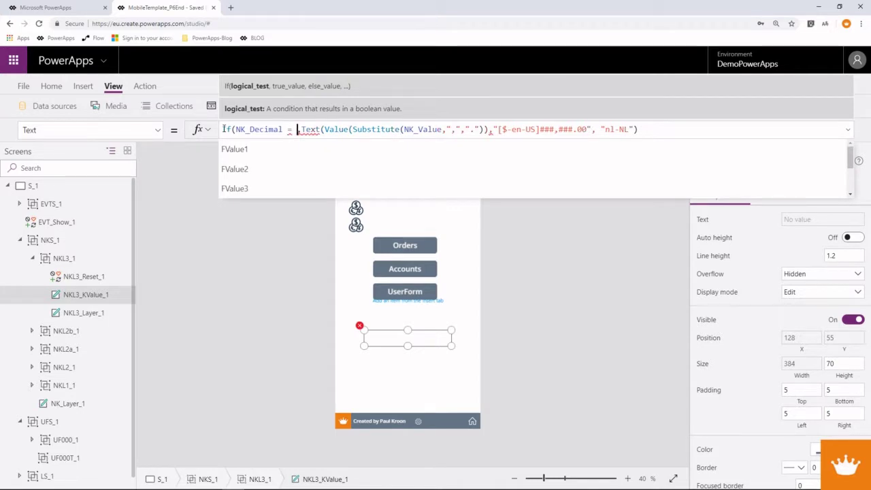
pyautogui.write('0,')
pyautogui.press('Right')
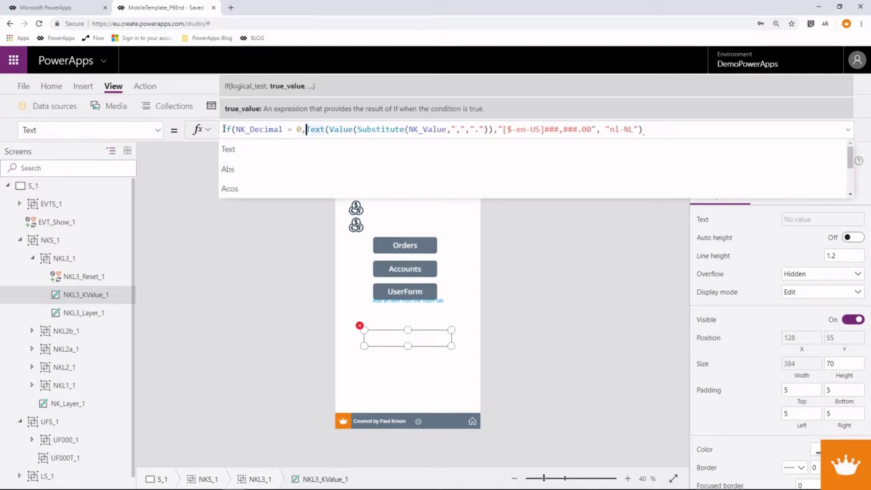
# Insert the copied Text expression on its own line as the If's true value, using the format "[$-en-US]###,###" without .00.
pyautogui.write(',')
pyautogui.press('Left')
pyautogui.hotkey('shift', 'Return')
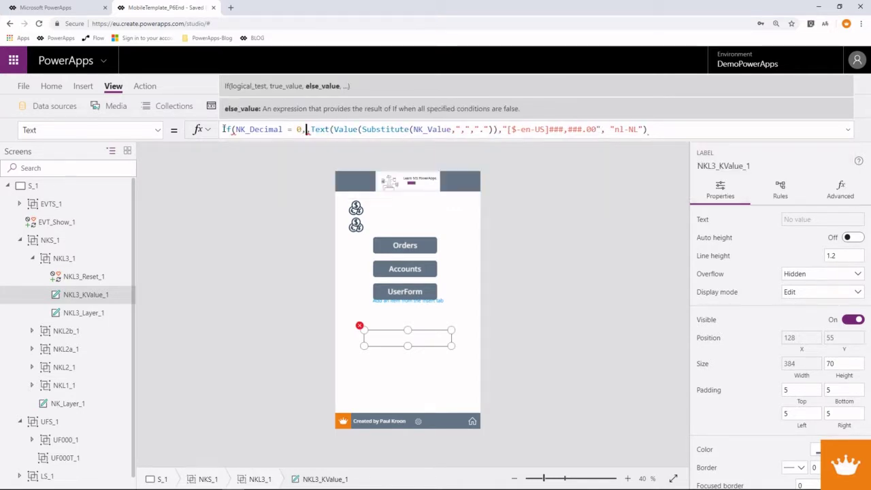
pyautogui.press('Tab')
pyautogui.hotkey('shift', 'Return')
pyautogui.press('Up')
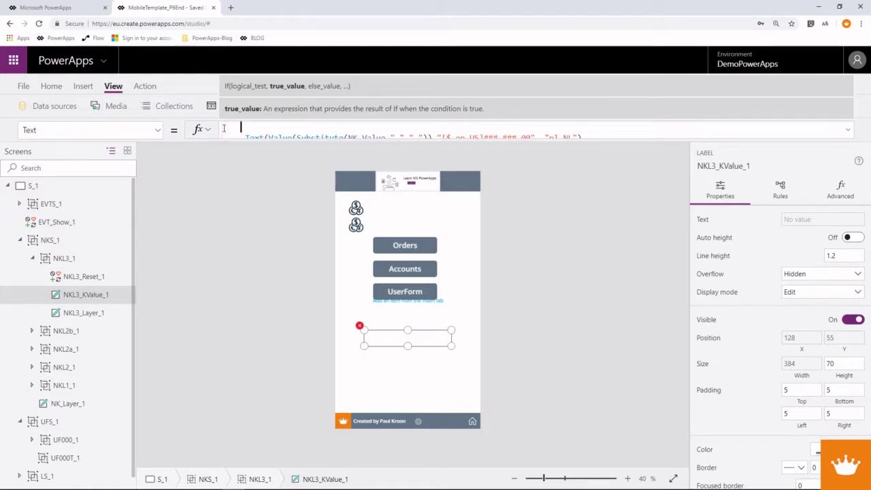
pyautogui.hotkey('ctrl', 'v')
pyautogui.press('Left')
pyautogui.press('Left')
pyautogui.press('Left')
pyautogui.press('Left')
pyautogui.press('Left')
pyautogui.press('Left')
pyautogui.press('Left')
pyautogui.press('Left')
pyautogui.press('Left')
pyautogui.press('Left')
pyautogui.press('Left')
pyautogui.press('Left')
pyautogui.press('Left')
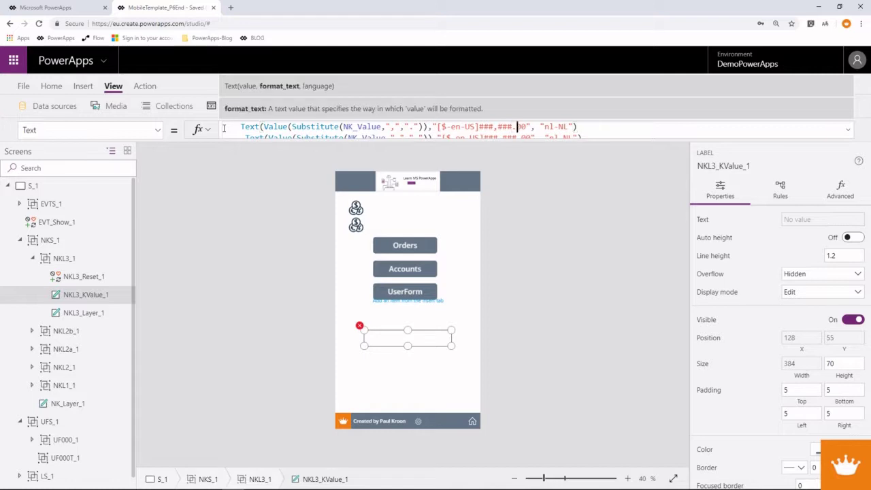
pyautogui.press('Delete')
pyautogui.press('Delete')
pyautogui.press('Delete')
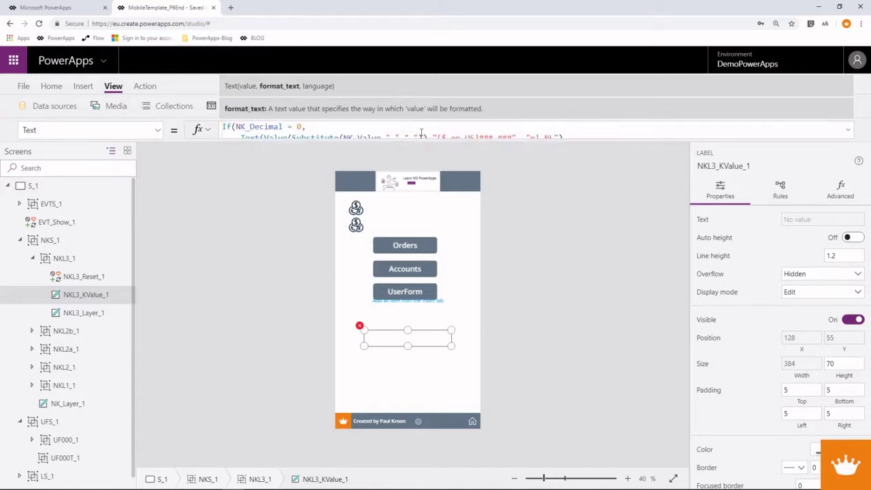
# Enlarge the formula area and strip Substitute and its arguments from the first Text expression, leaving Value(NK_Value).
pyautogui.click(848, 131)
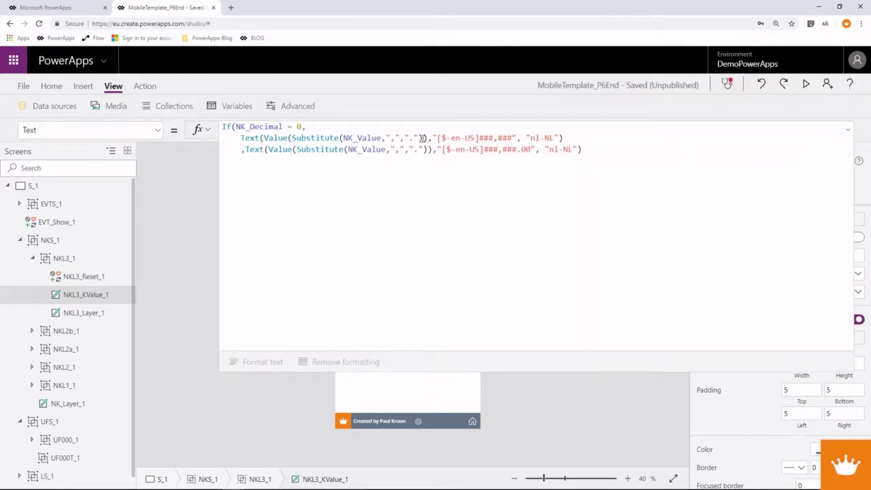
pyautogui.moveTo(421, 138); pyautogui.dragTo(381, 138)
pyautogui.press('BackSpace')
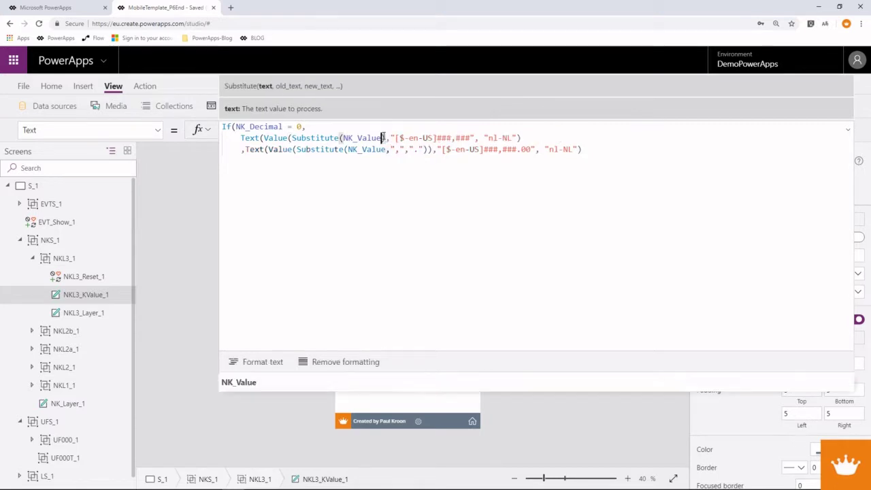
pyautogui.press('Left')
pyautogui.press('Left')
pyautogui.press('BackSpace')
pyautogui.press('BackSpace')
pyautogui.press('BackSpace')
pyautogui.press('BackSpace')
pyautogui.press('BackSpace')
pyautogui.press('BackSpace')
pyautogui.press('BackSpace')
pyautogui.press('BackSpace')
pyautogui.press('BackSpace')
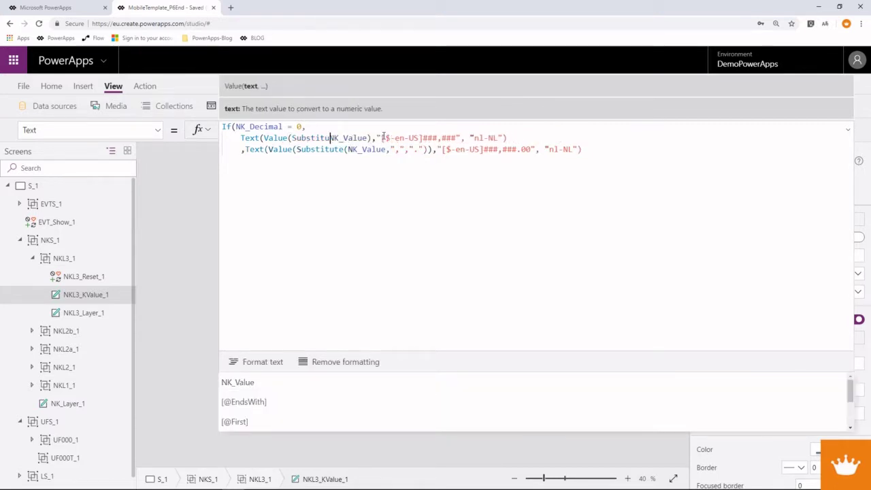
pyautogui.press('BackSpace')
pyautogui.press('BackSpace')
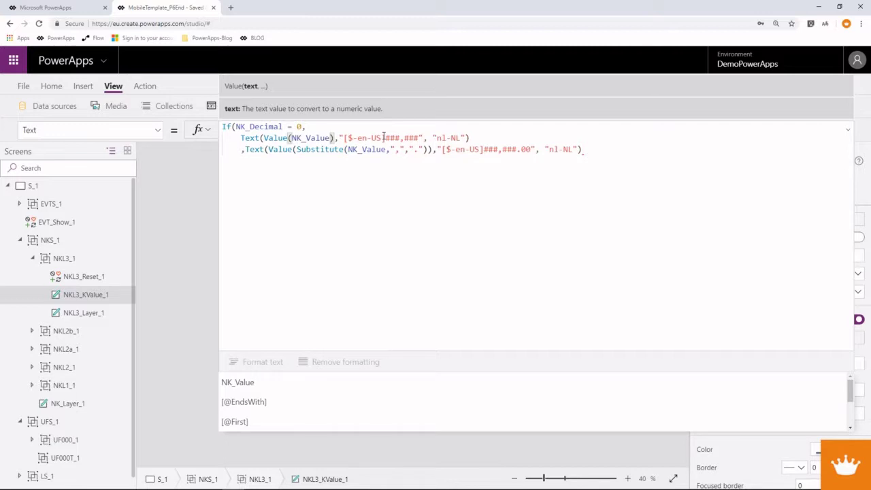
# Move the separating comma to the end of the first Text line and close the If with a parenthesis on a new line.
pyautogui.click(243, 149)
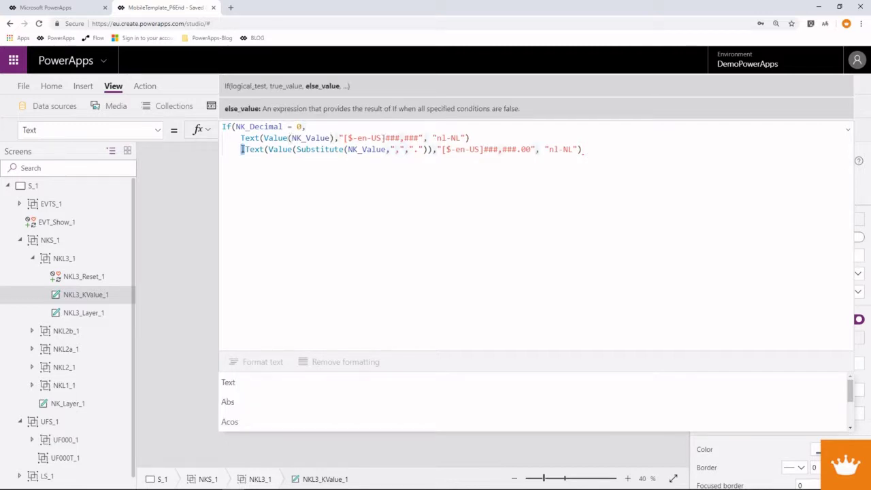
pyautogui.hotkey('ctrl', 'x')
pyautogui.click(478, 138)
pyautogui.write('v')
pyautogui.press('BackSpace')
pyautogui.hotkey('ctrl', 'v')
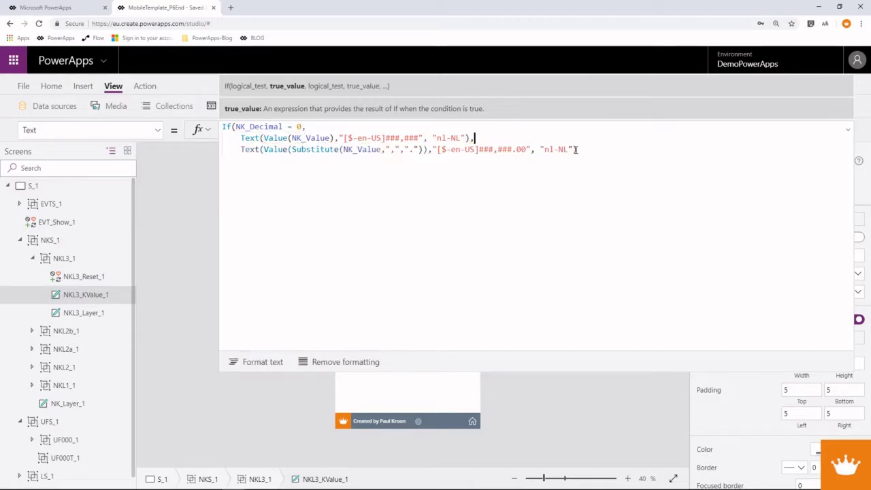
pyautogui.hotkey('shift', 'Return')
pyautogui.write(')')
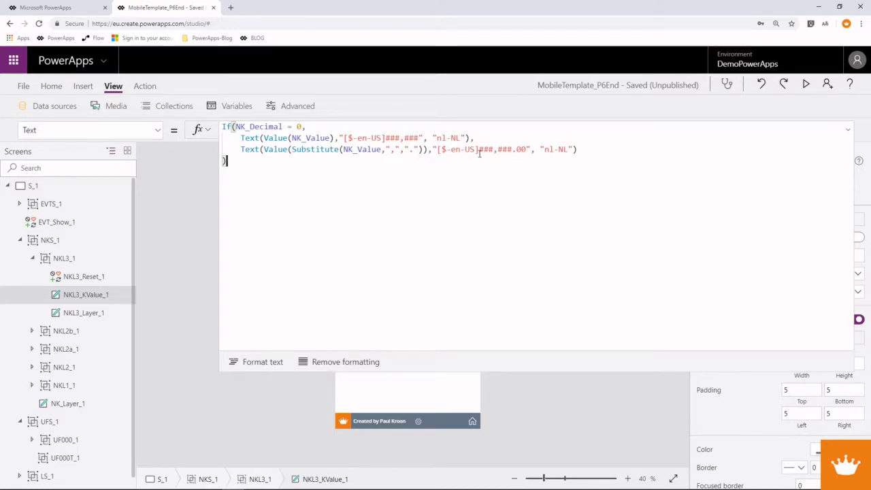
# Check the formulas of NKL3_Reset_1, NKL3_Layer_1 and EVT_Show_1, collapsing the NKL3_1 group.
pyautogui.click(87, 277)
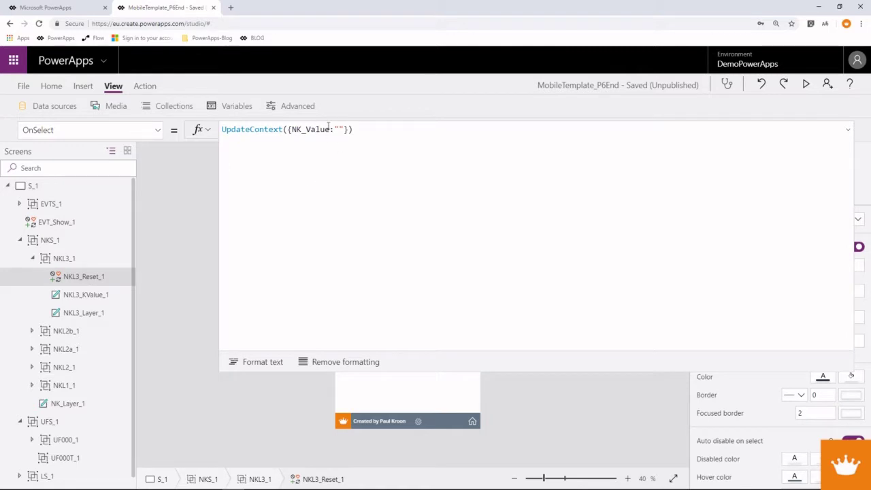
pyautogui.click(85, 312)
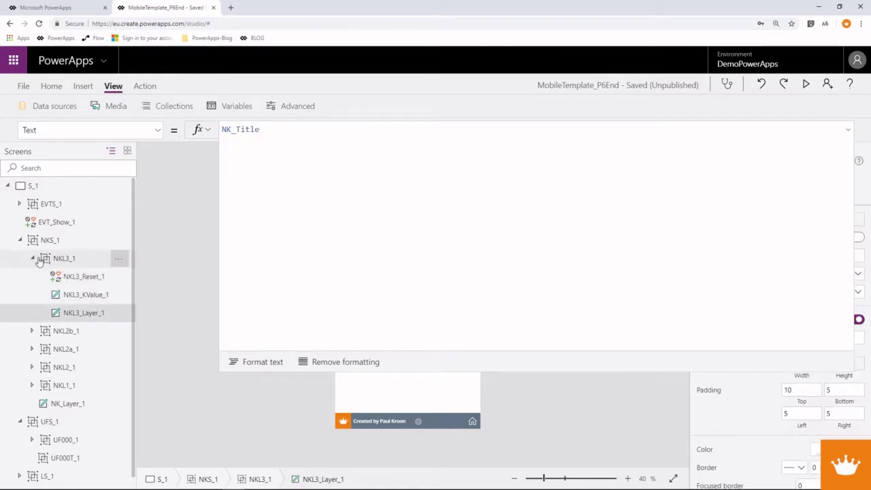
pyautogui.click(32, 258)
pyautogui.click(41, 222)
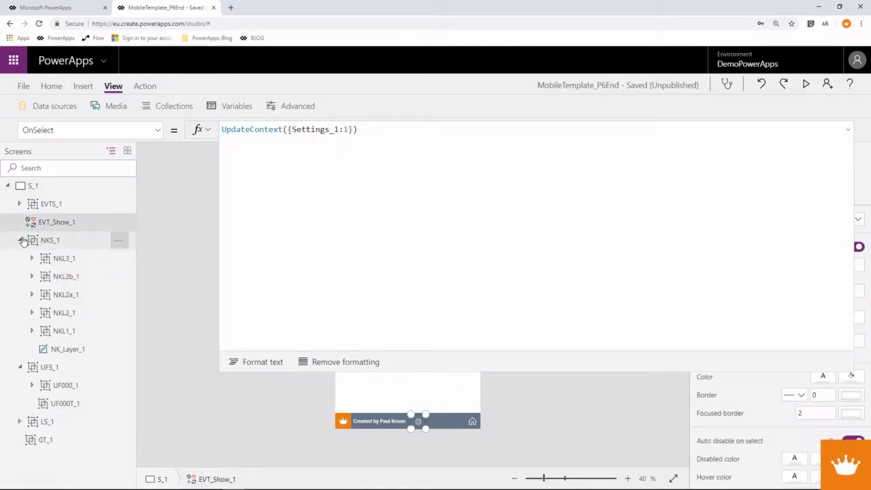
# Collapse the NKS_1 and UFS_1 groups in the screen tree.
pyautogui.click(20, 240)
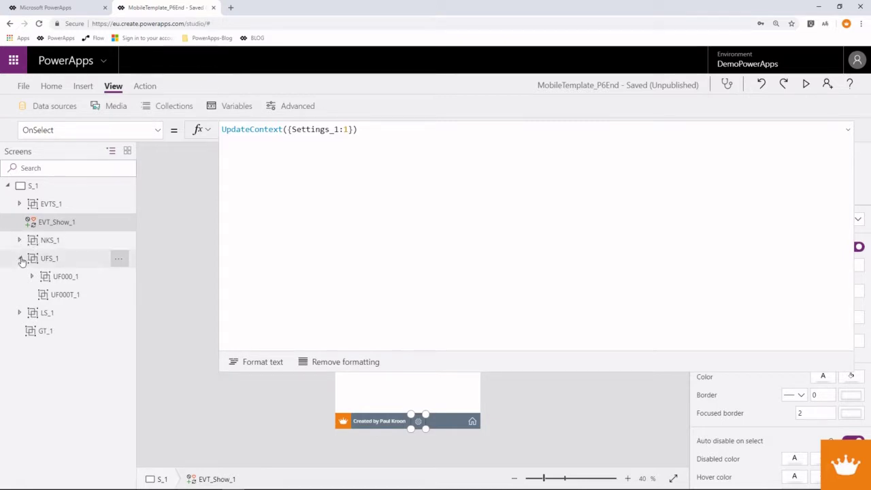
pyautogui.click(22, 259)
pyautogui.click(20, 241)
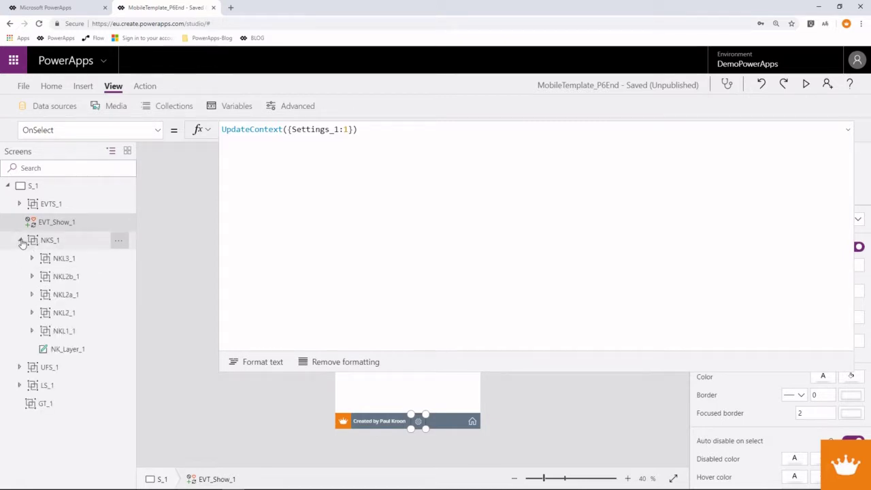
pyautogui.click(22, 242)
# Expand LS_1 and rename its group L00_1 to L000_1.
pyautogui.click(20, 276)
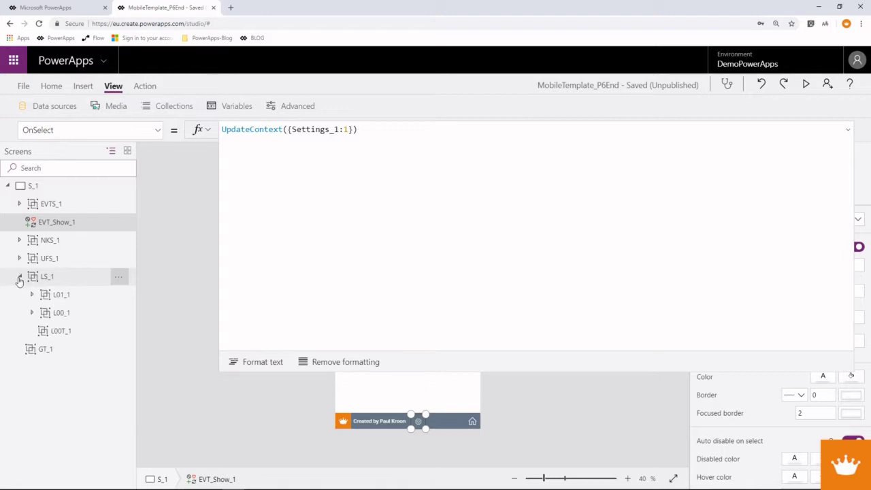
pyautogui.rightClick(58, 313)
pyautogui.click(89, 378)
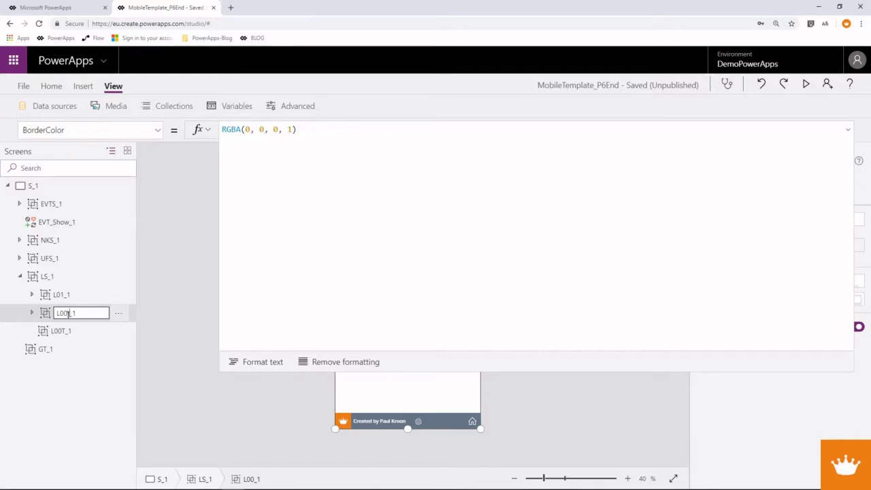
pyautogui.write('0')
pyautogui.press('Return')
# Rename the L00T_1 group in LS_1 to L000T_1.
pyautogui.rightClick(60, 331)
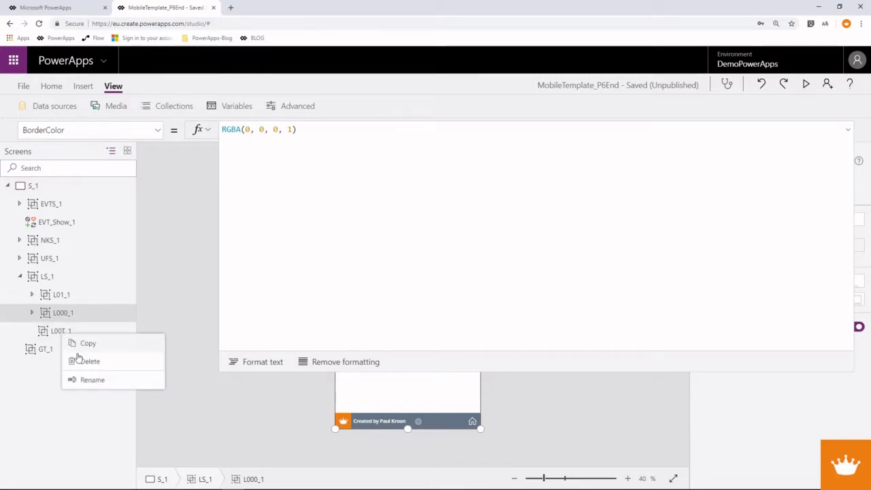
pyautogui.click(85, 379)
pyautogui.click(67, 332)
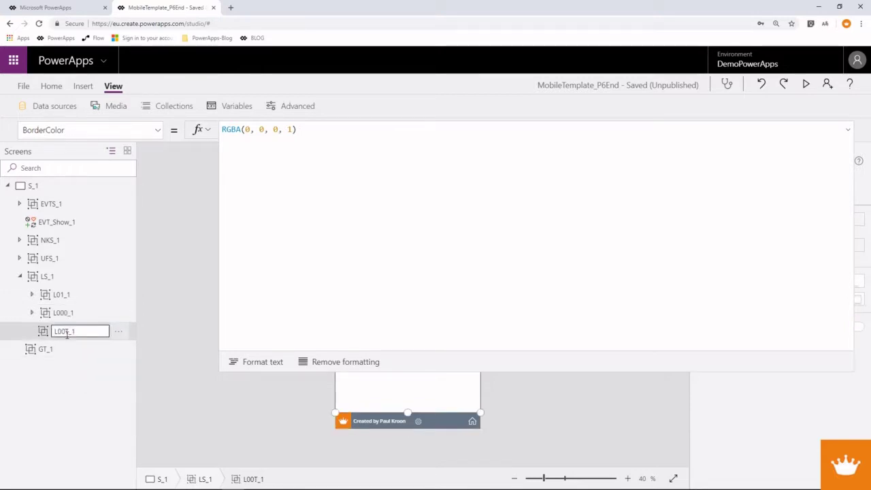
pyautogui.write('0')
# Rename the L01_1 group to L001_1 and collapse LS_1.
pyautogui.click(61, 297)
pyautogui.rightClick(60, 297)
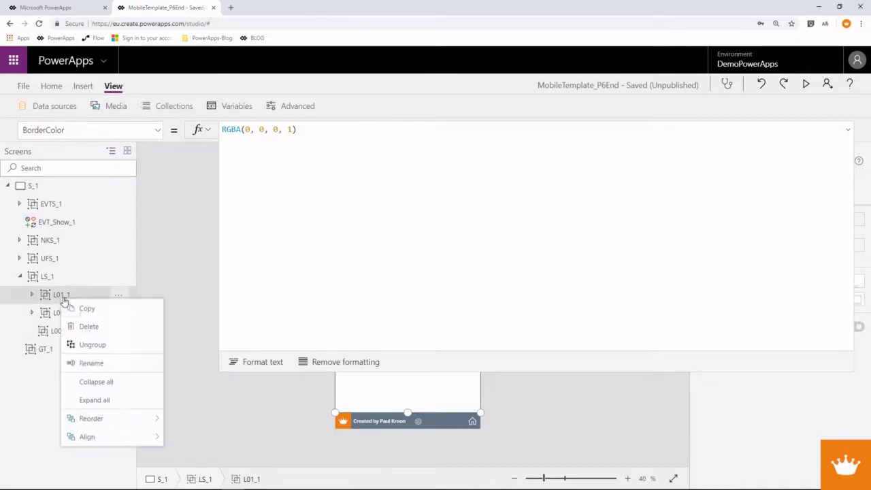
pyautogui.click(90, 364)
pyautogui.click(63, 295)
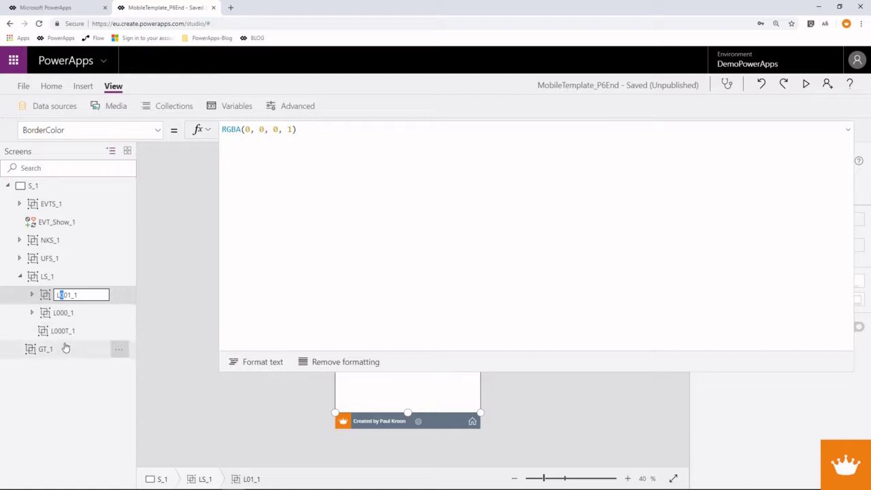
pyautogui.click(20, 276)
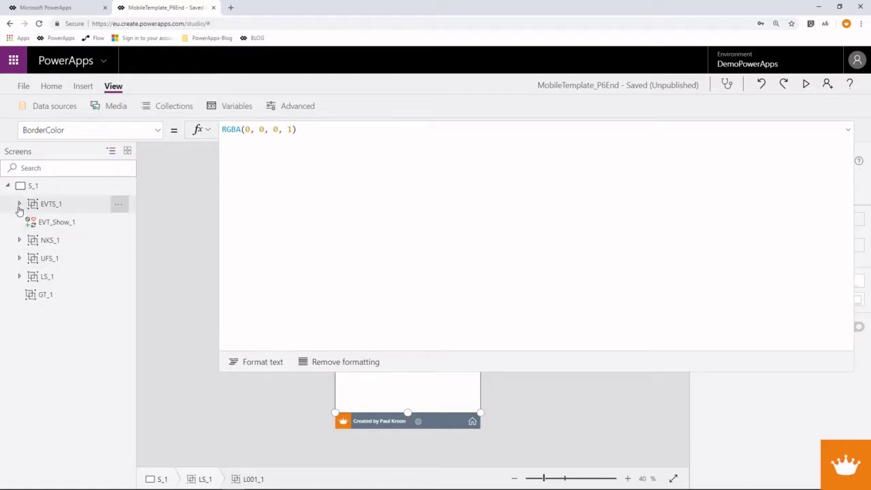
# Save the app, publish this version and return to the editor.
pyautogui.click(24, 86)
pyautogui.click(149, 214)
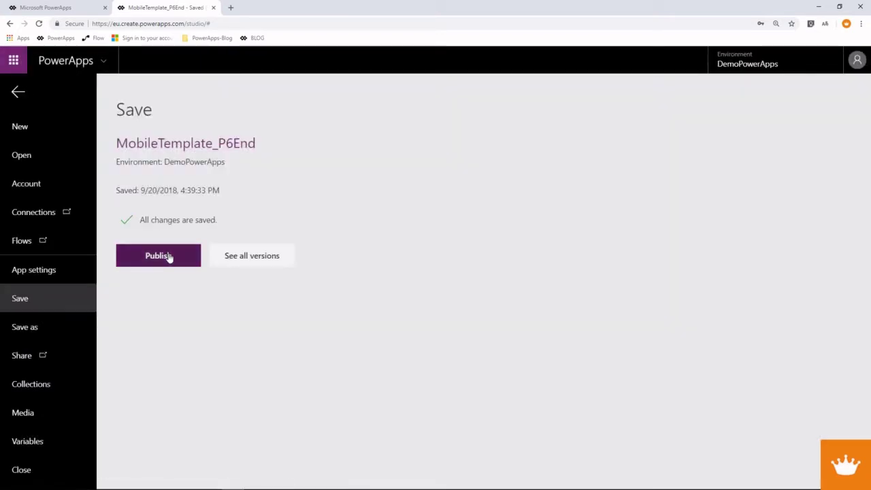
pyautogui.click(169, 257)
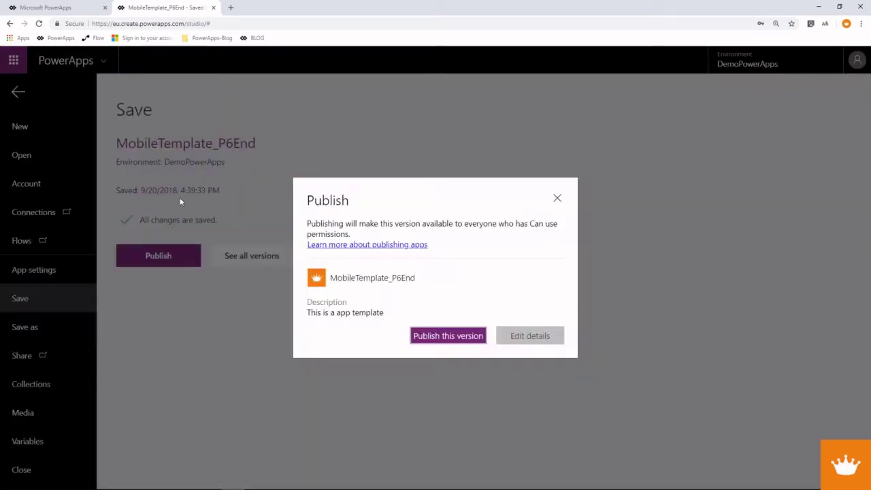
pyautogui.click(450, 334)
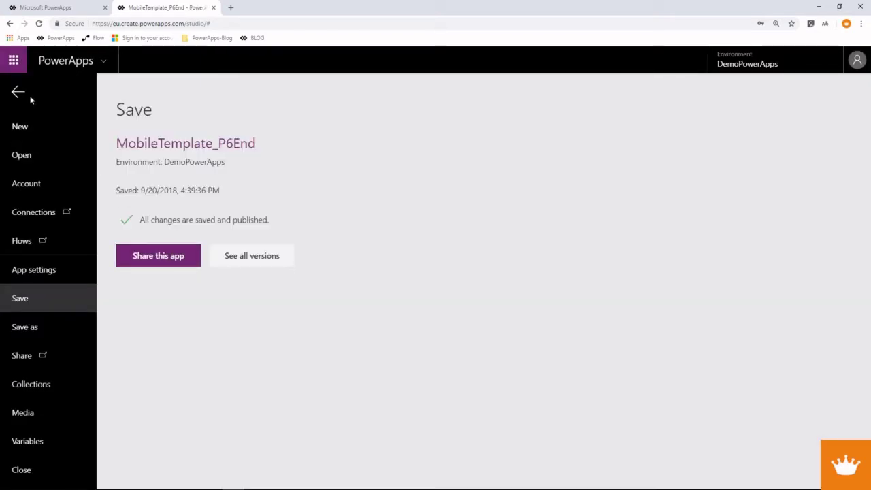
pyautogui.click(28, 97)
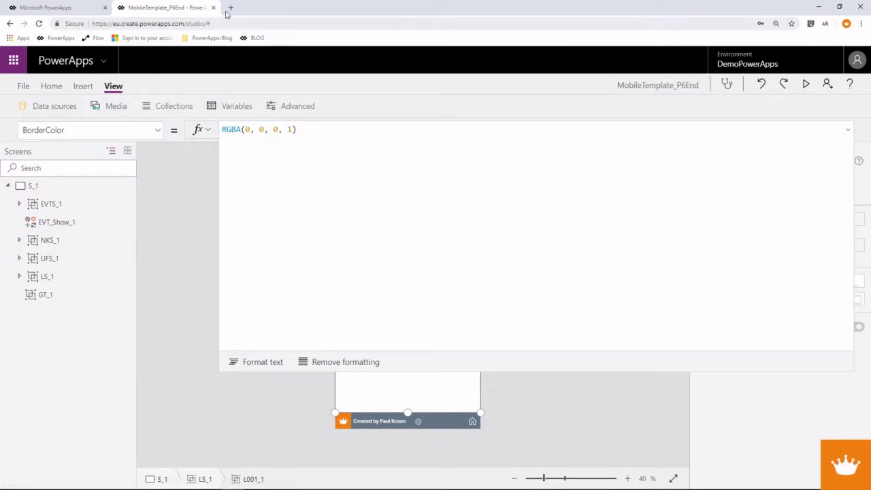
# Close the studio and play the published MobileTemplate_P6End from the recent apps on the PowerApps home page.
pyautogui.click(213, 7)
pyautogui.click(485, 79)
pyautogui.moveTo(255, 238)
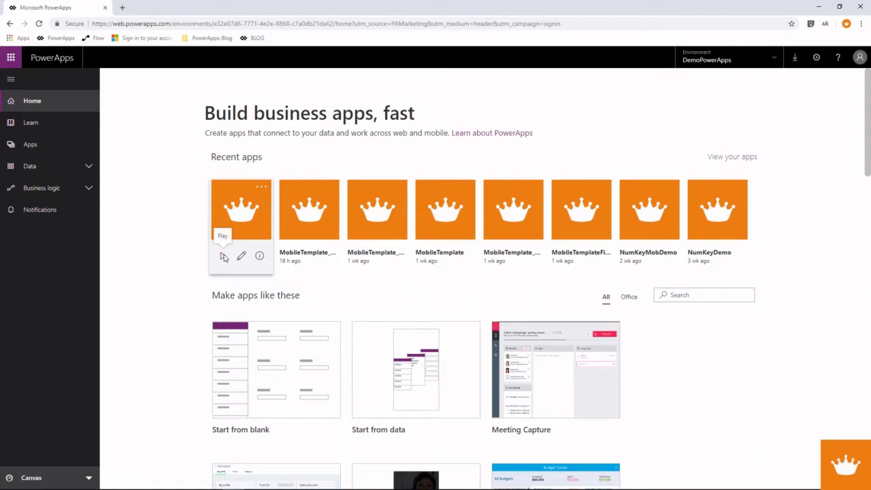
pyautogui.click(223, 256)
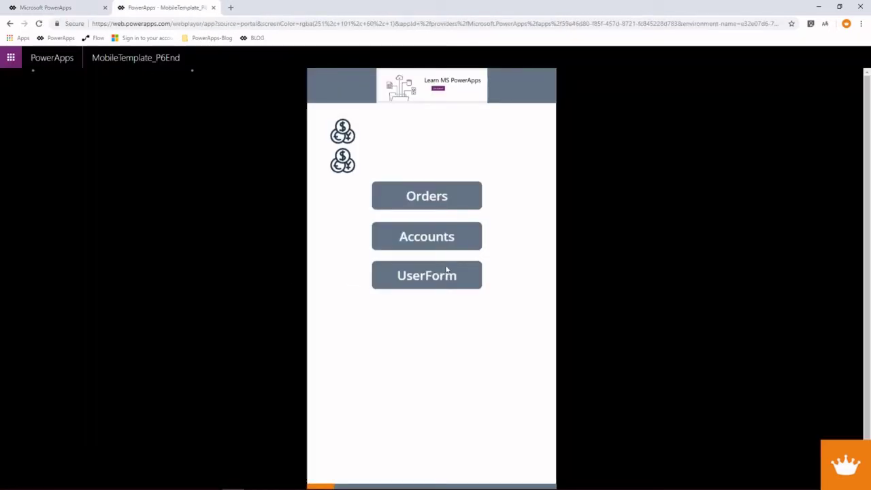
# Test the published app by opening Orders and returning, then opening the first currency icon's numeric keypad and closing it.
pyautogui.click(427, 190)
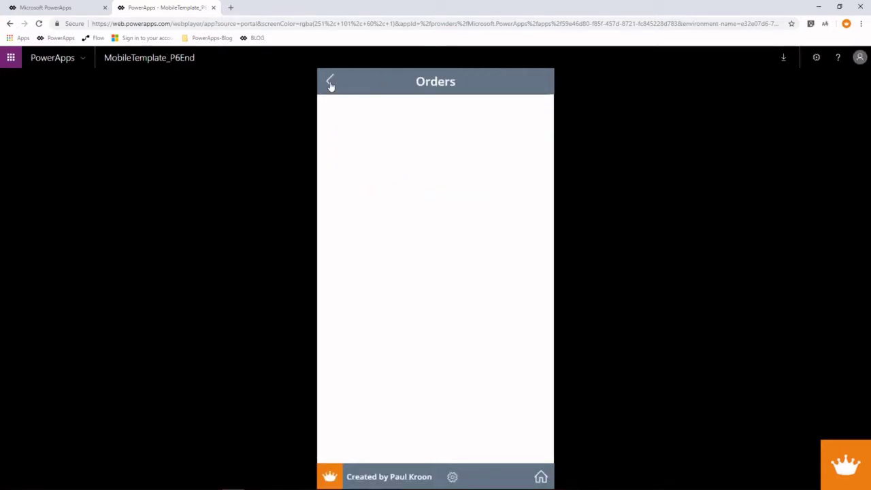
pyautogui.click(330, 82)
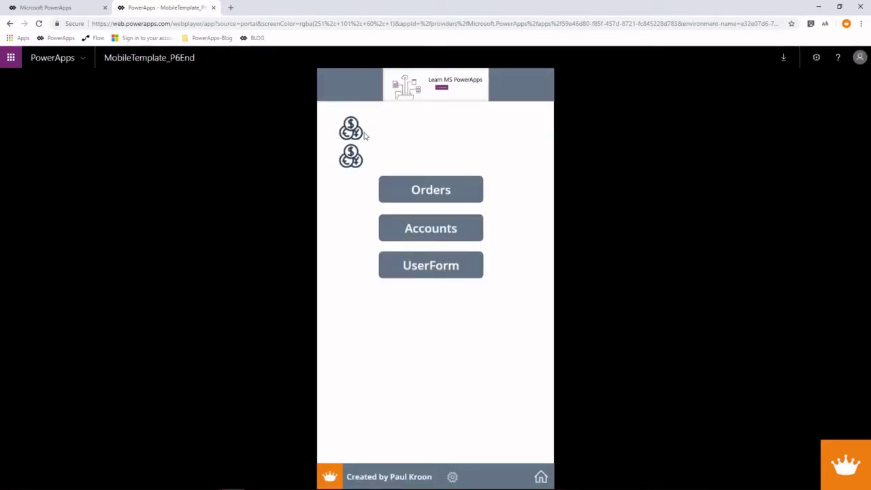
pyautogui.click(357, 131)
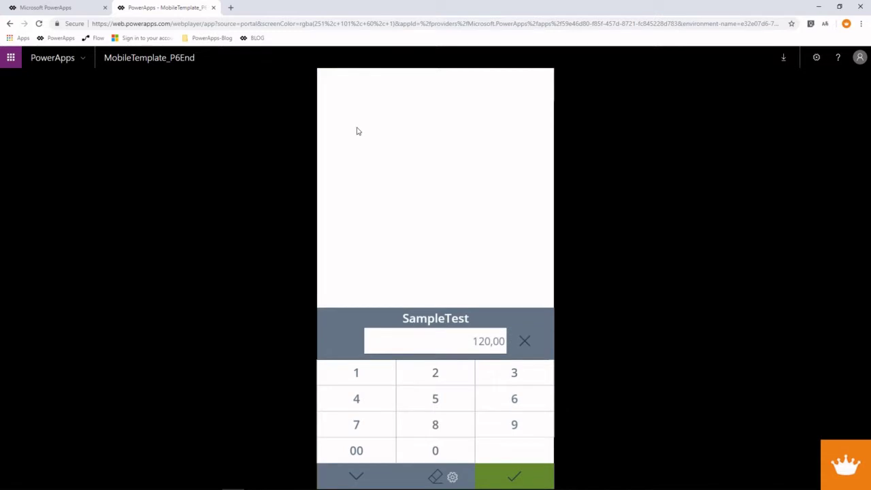
pyautogui.click(524, 343)
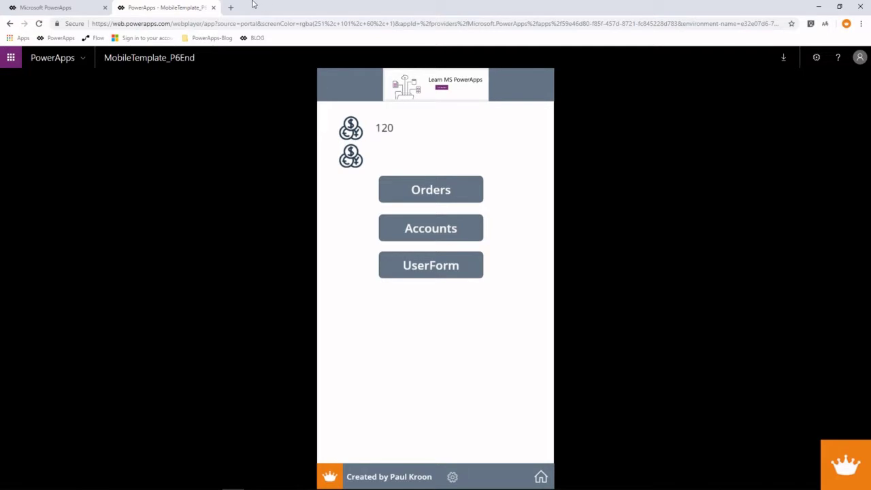
# Close the app player and reopen MobileTemplate_P6End for editing, overriding the other locked session.
pyautogui.click(214, 8)
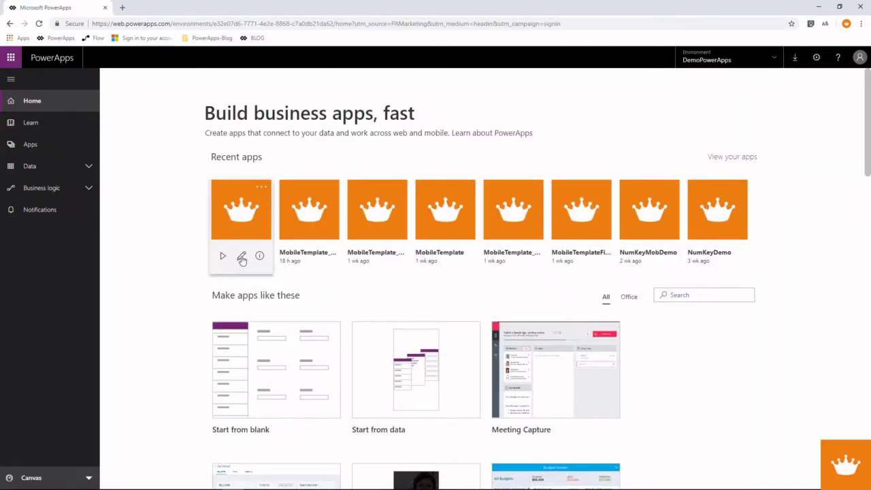
pyautogui.click(225, 253)
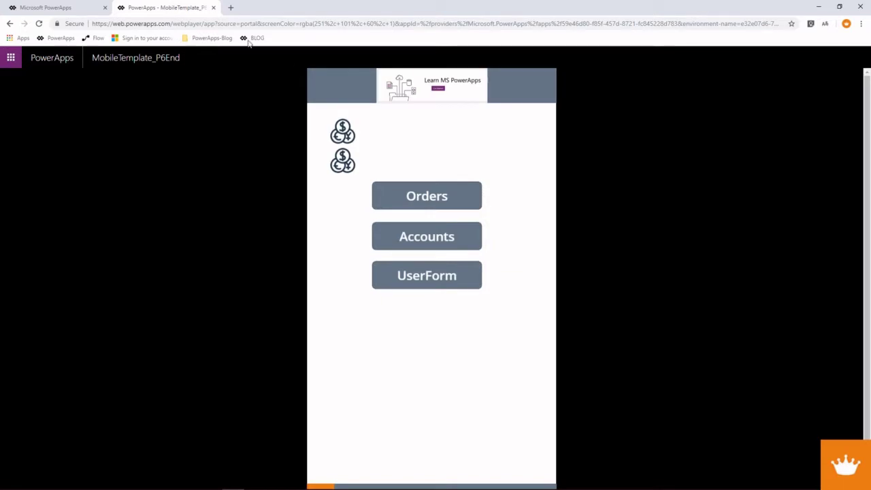
pyautogui.click(214, 8)
pyautogui.moveTo(267, 238)
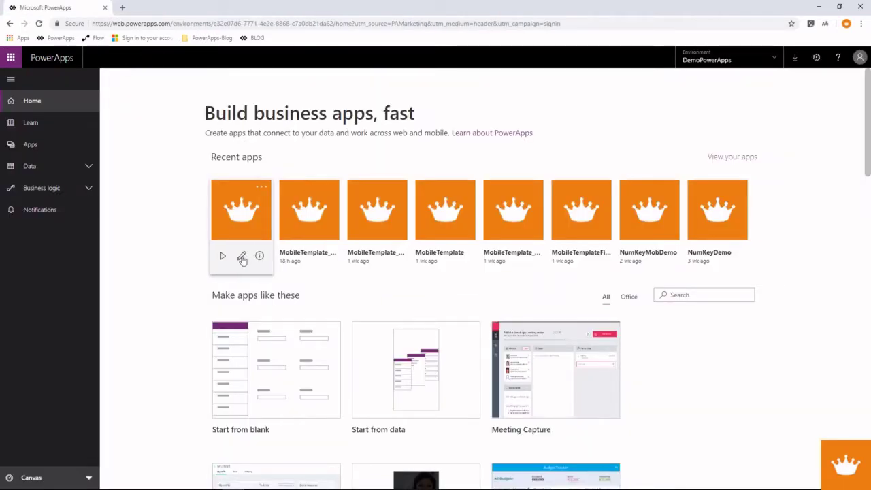
pyautogui.click(243, 257)
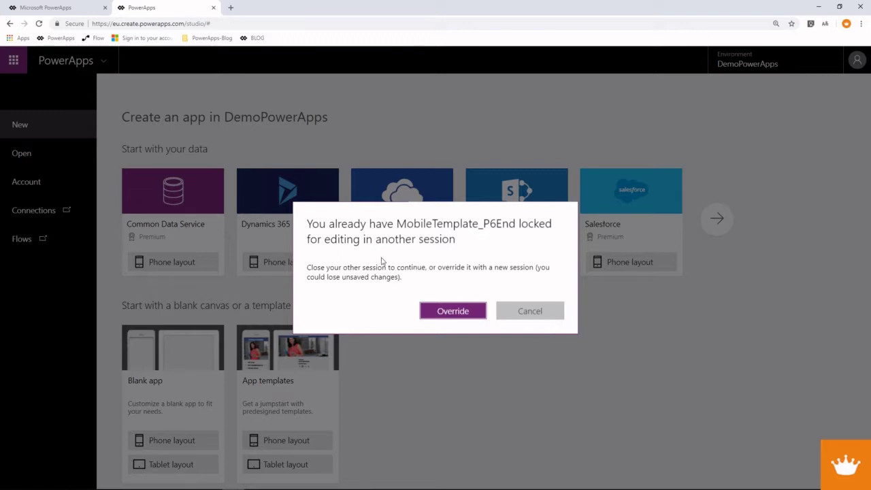
pyautogui.click(478, 315)
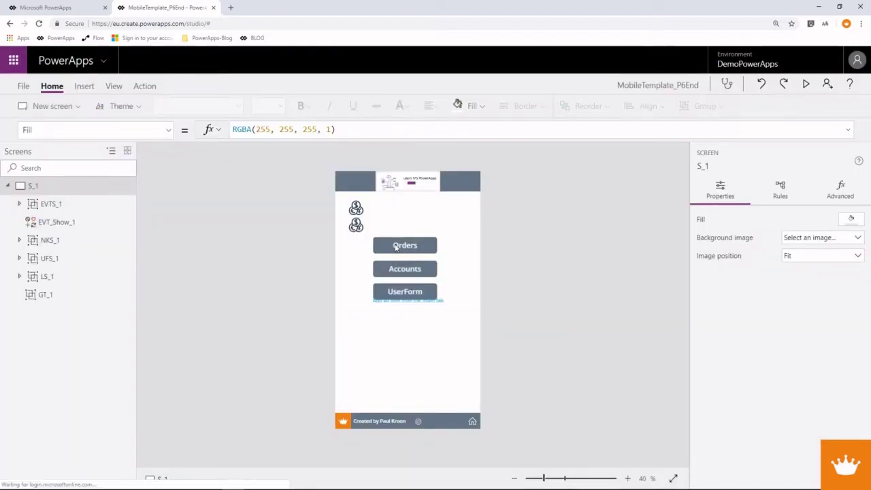
# Delete the Orders, Accounts and UserForm buttons and both currency icons from the home layer, and collapse the L001_1 group.
pyautogui.click(397, 245)
pyautogui.press('Delete')
pyautogui.click(404, 270)
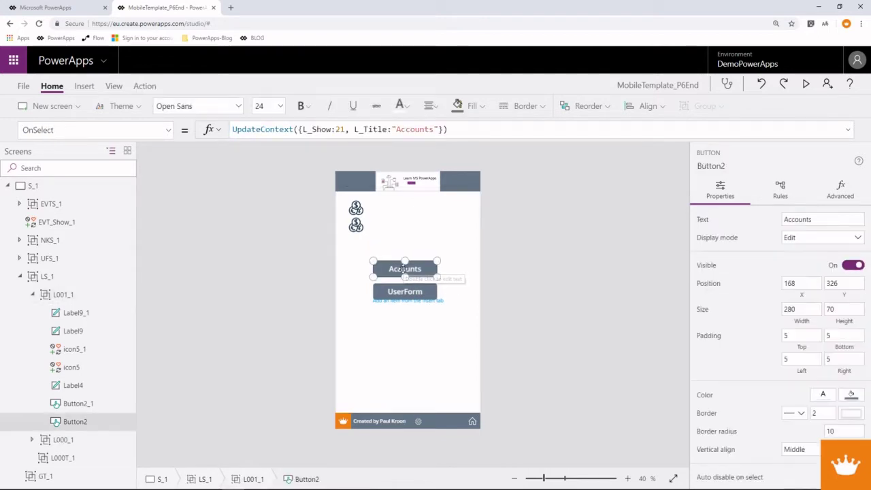
pyautogui.press('Delete')
pyautogui.click(404, 291)
pyautogui.press('Delete')
pyautogui.press('Delete')
pyautogui.click(356, 209)
pyautogui.press('Delete')
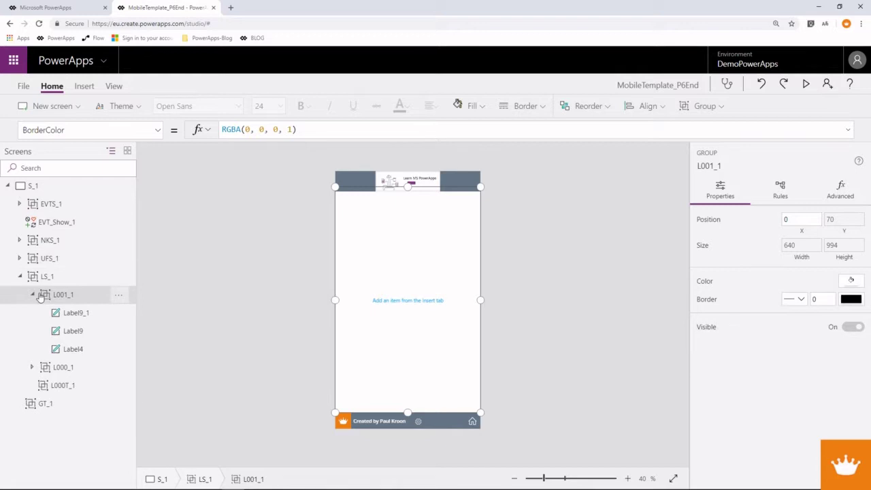
pyautogui.click(33, 294)
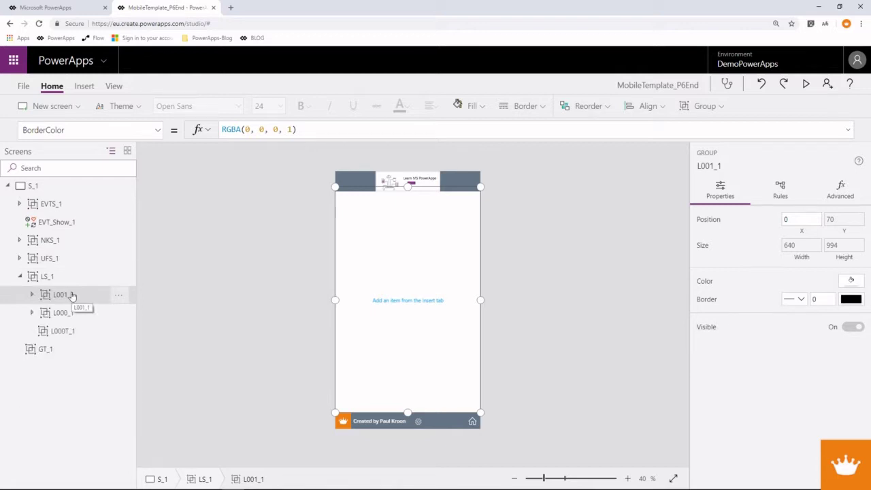
pyautogui.click(352, 175)
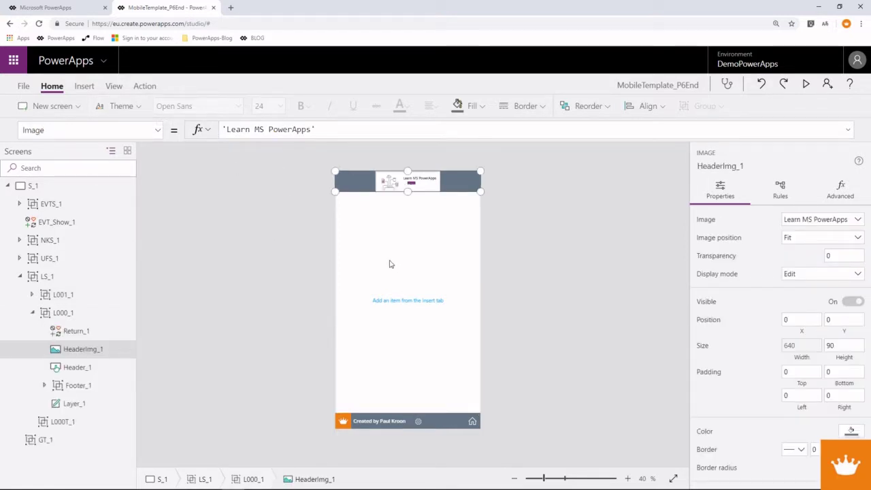
pyautogui.click(75, 404)
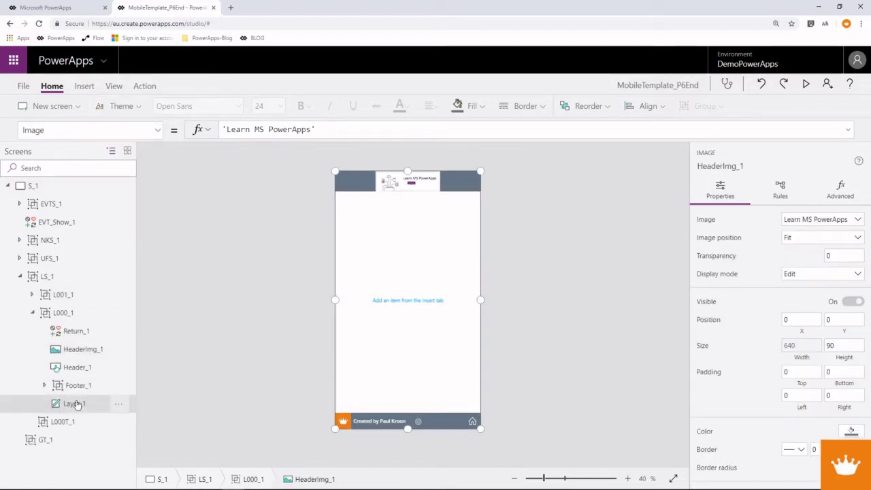
pyautogui.click(63, 313)
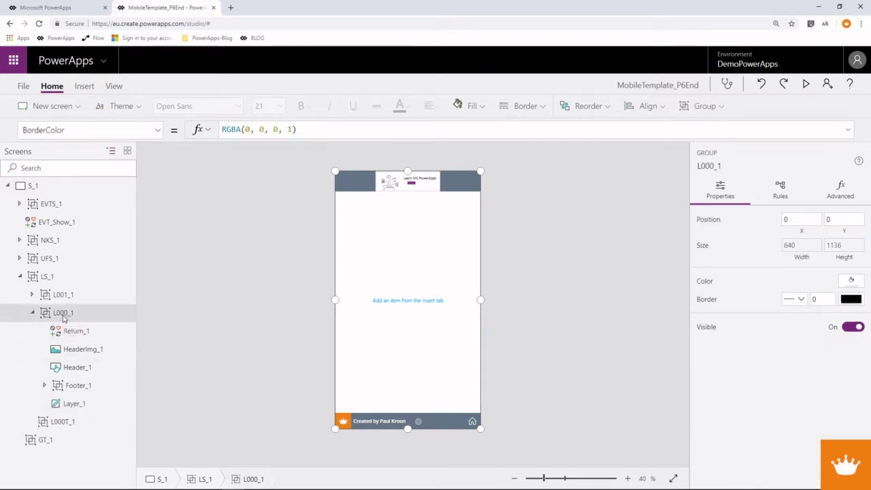
pyautogui.hotkey('ctrl', 'v')
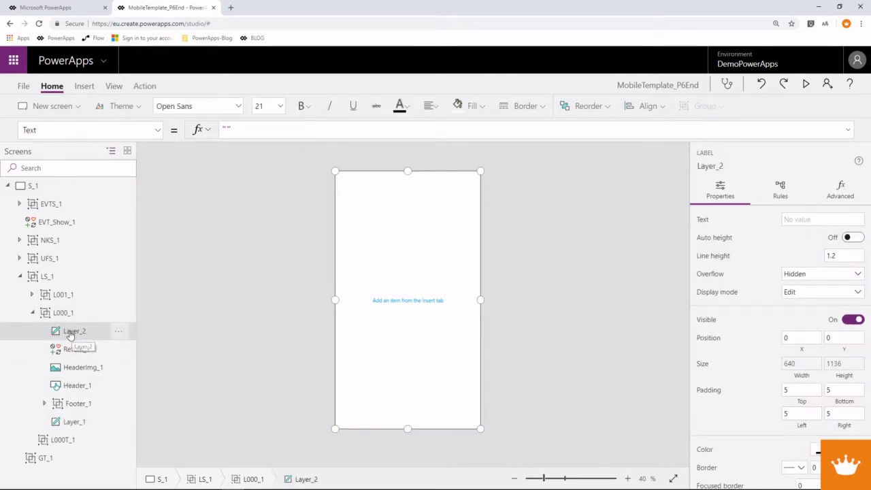
pyautogui.rightClick(72, 333)
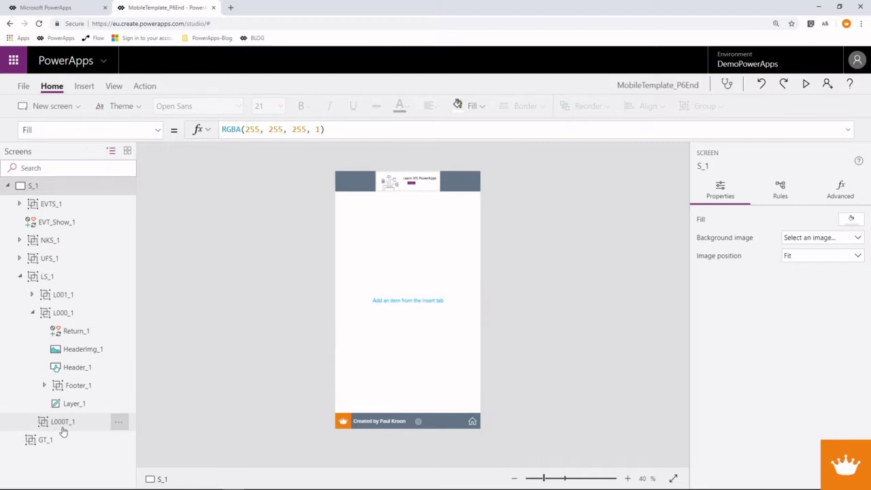
# Copy the empty GT_1 template group and paste a duplicate onto screen S_1.
pyautogui.click(63, 428)
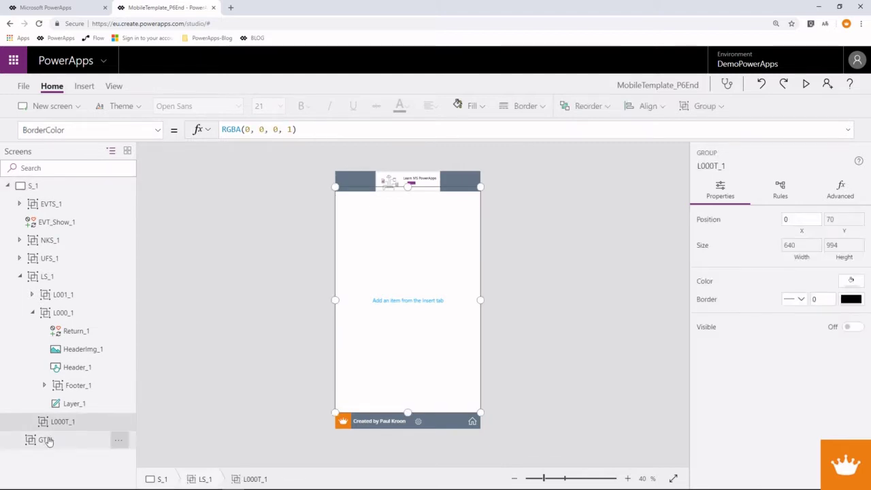
pyautogui.click(45, 440)
pyautogui.click(39, 188)
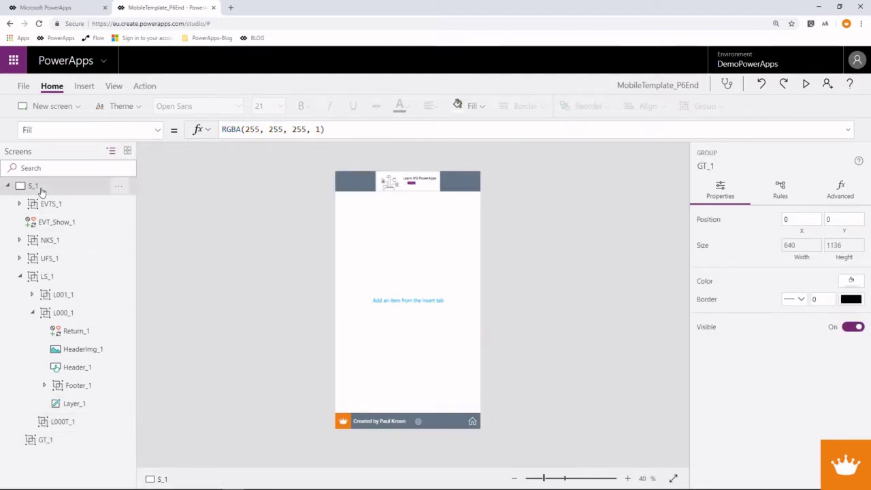
pyautogui.hotkey('ctrl', 'v')
# Send the duplicated template group to the back and return it to the front.
pyautogui.rightClick(59, 207)
pyautogui.moveTo(120, 295)
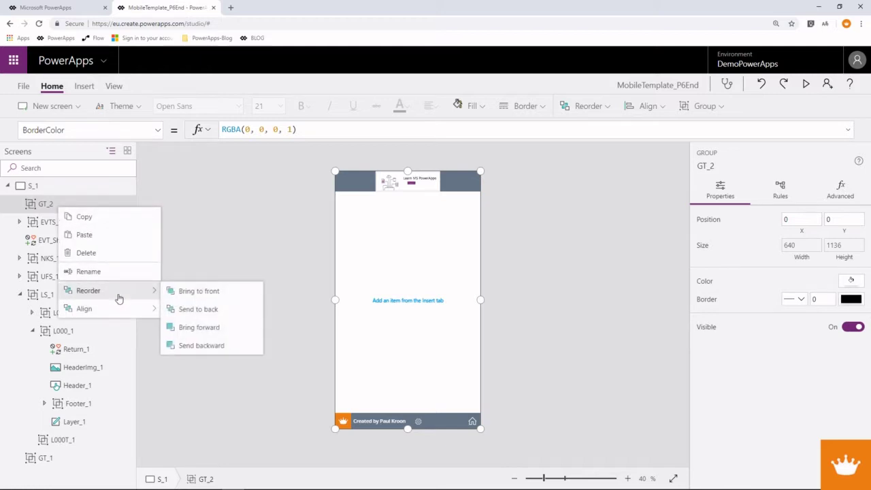
pyautogui.click(208, 306)
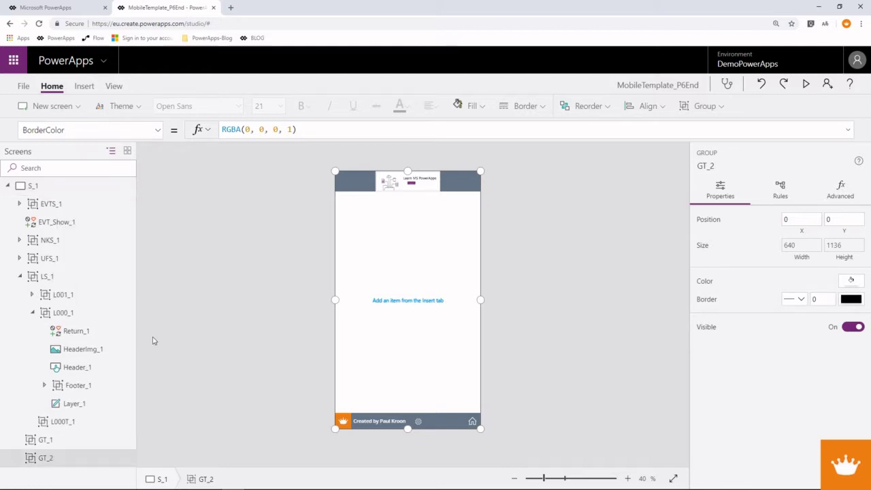
pyautogui.rightClick(54, 462)
pyautogui.moveTo(117, 427)
pyautogui.click(178, 419)
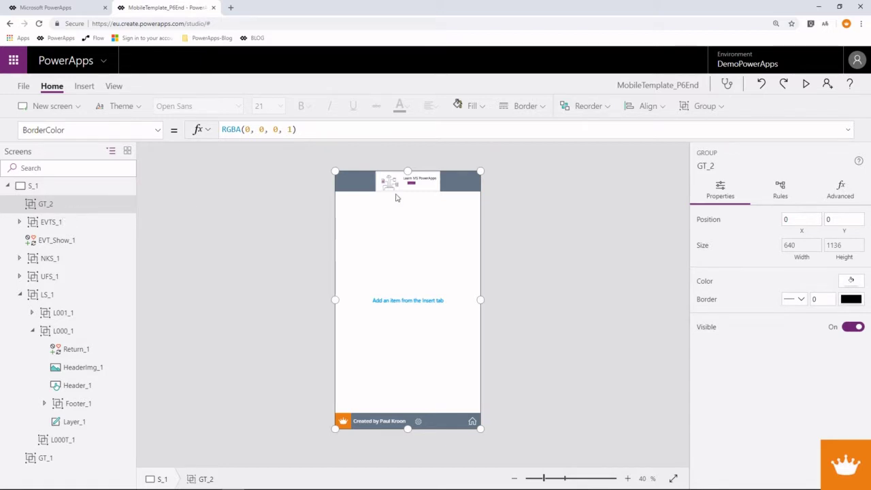
# Insert a button into the duplicated group at X 30, Y 180 and rename the group Schema_1.
pyautogui.click(84, 87)
pyautogui.moveTo(383, 195); pyautogui.dragTo(365, 219)
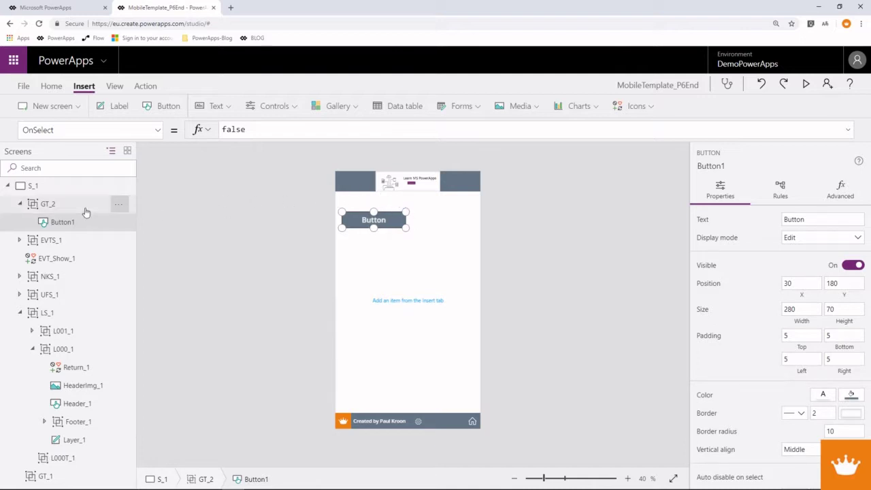
pyautogui.click(64, 203)
pyautogui.rightClick(63, 204)
pyautogui.click(89, 288)
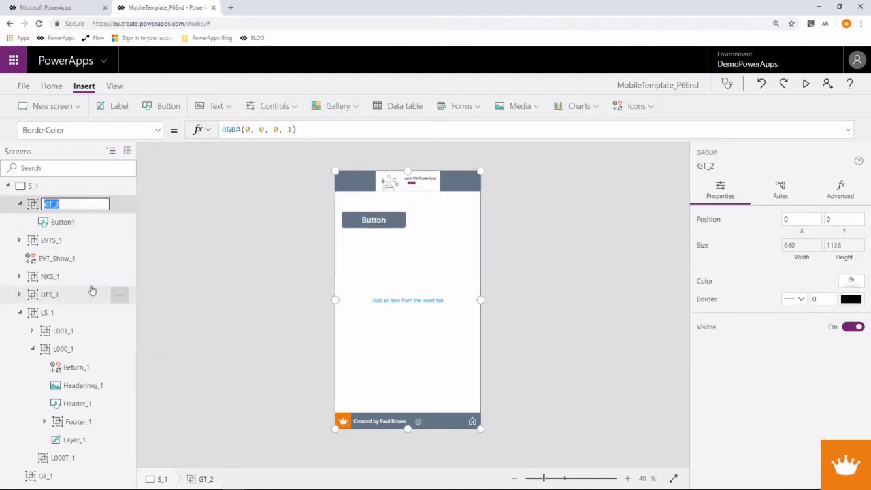
pyautogui.write('Sca')
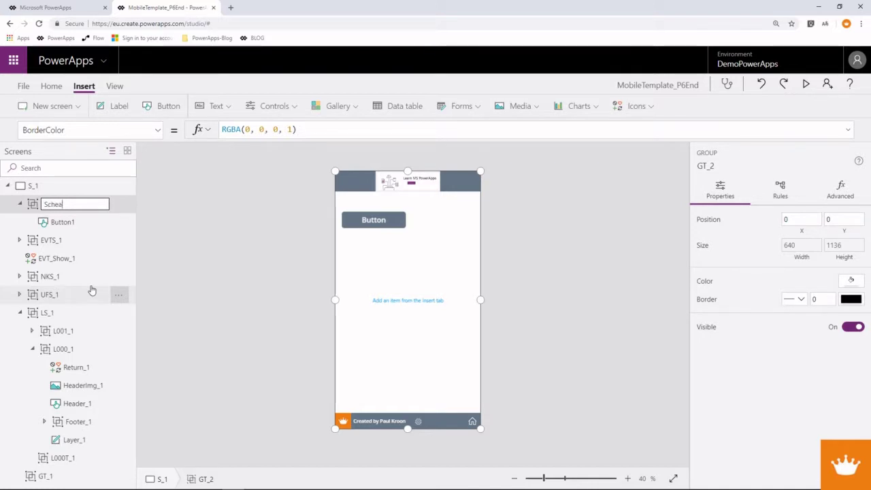
pyautogui.write('ema_1')
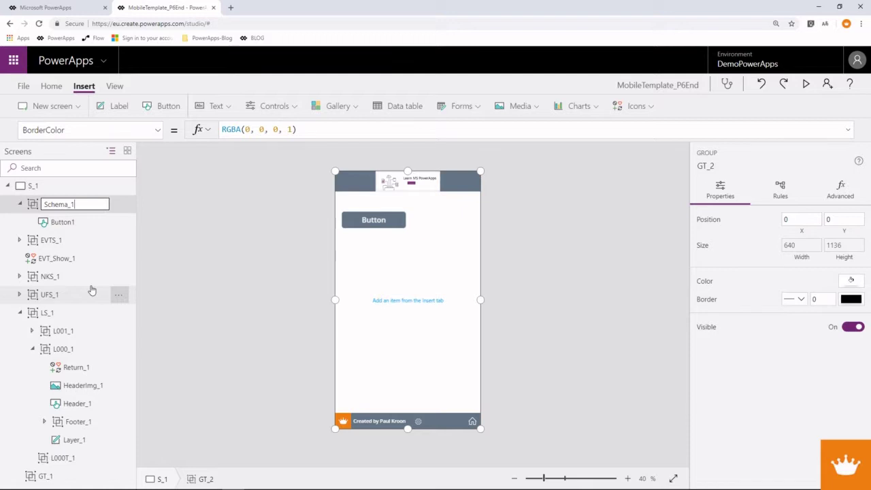
pyautogui.press('Return')
pyautogui.rightClick(49, 204)
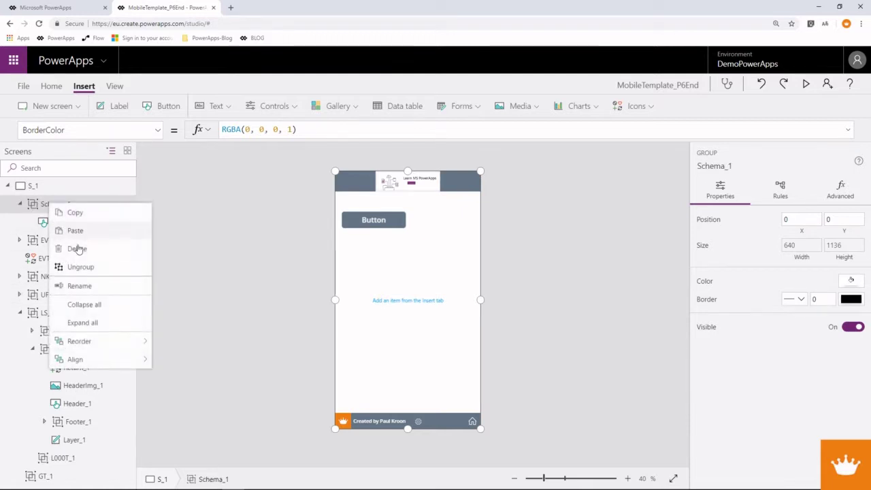
pyautogui.click(78, 285)
pyautogui.click(45, 204)
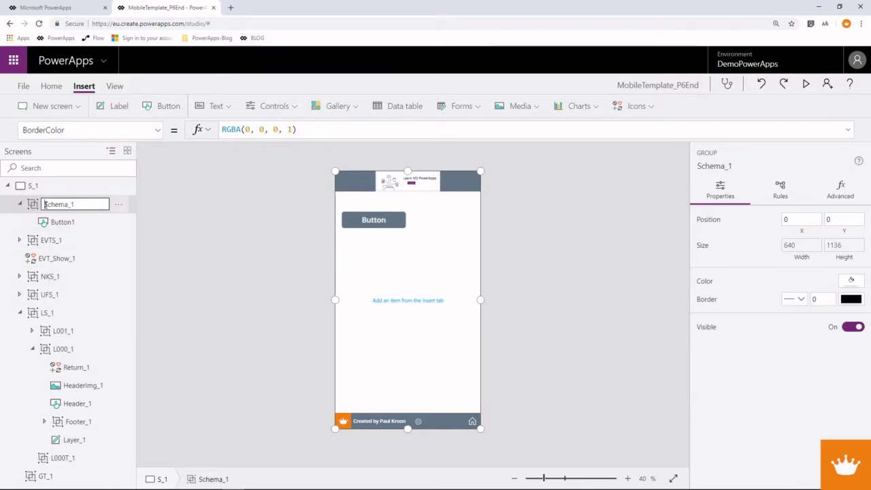
# Send the Schema_1 group to the back of screen S_1 and collapse the LS_1 group.
pyautogui.click(21, 204)
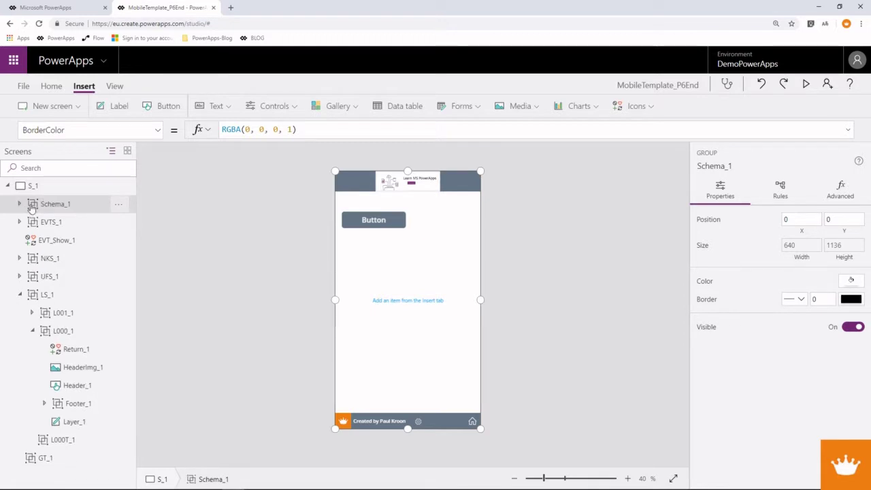
pyautogui.rightClick(30, 206)
pyautogui.moveTo(72, 346)
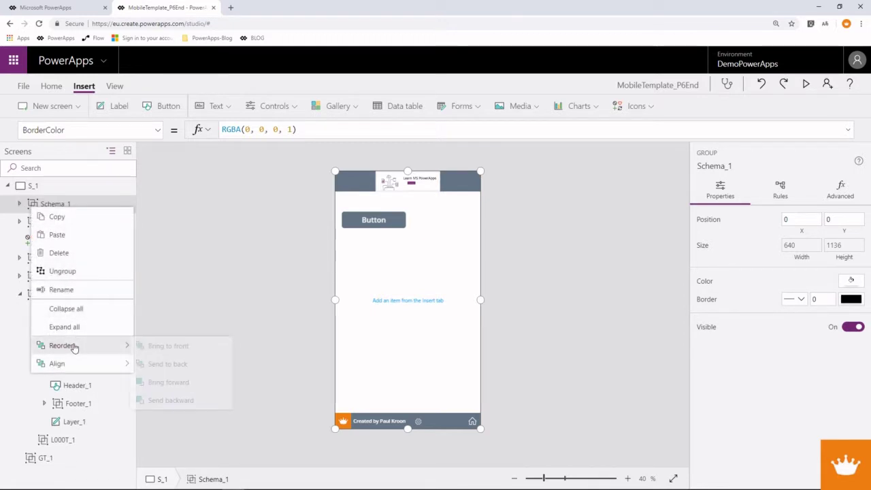
pyautogui.click(189, 365)
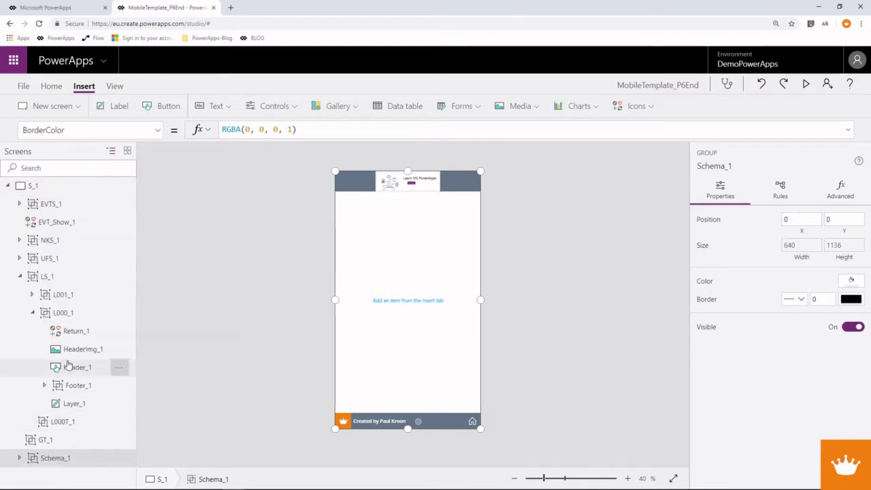
pyautogui.click(19, 277)
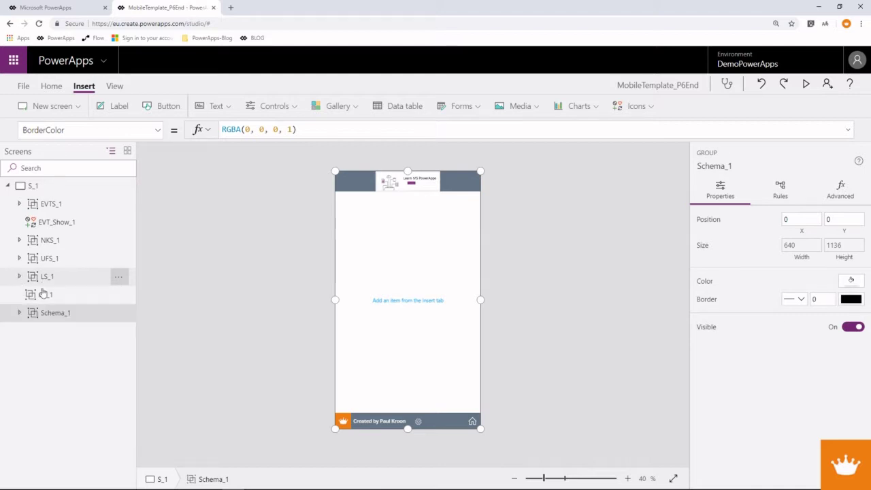
# Set the Visible property of the Schema_1 group to false.
pyautogui.click(20, 313)
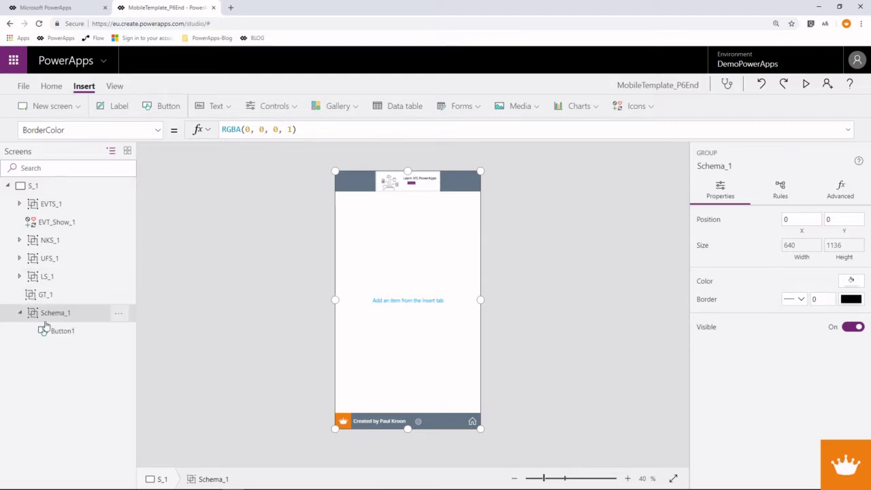
pyautogui.click(19, 313)
pyautogui.click(19, 313)
pyautogui.click(158, 131)
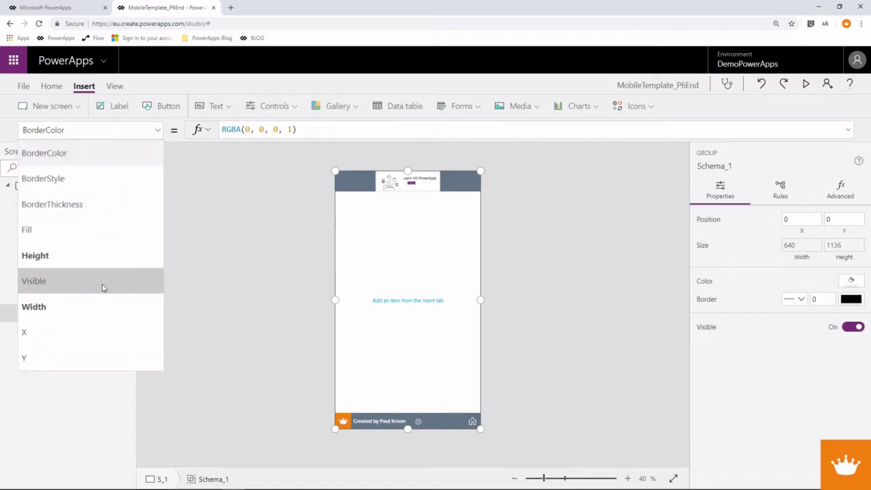
pyautogui.click(103, 286)
pyautogui.doubleClick(231, 129)
pyautogui.write('false')
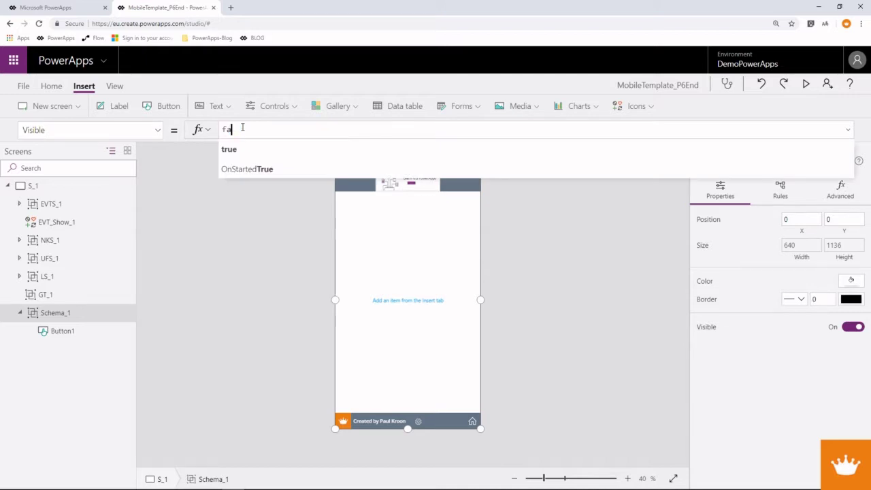
# Check Button1 and the hidden state of the Schema_1 group, and collapse the group in the screen tree.
pyautogui.click(61, 332)
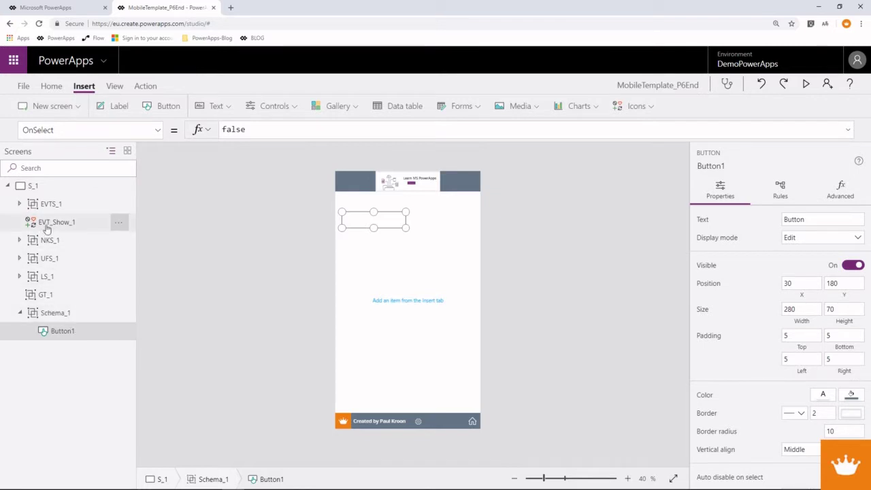
pyautogui.click(58, 314)
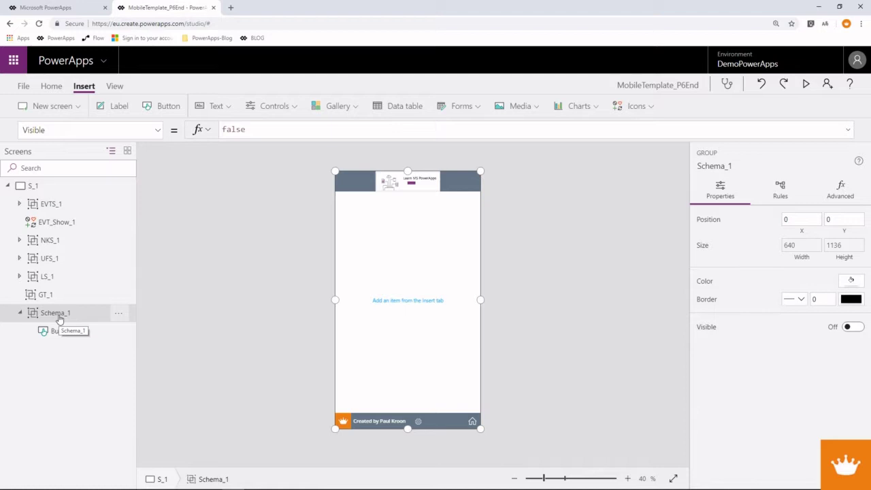
pyautogui.click(20, 313)
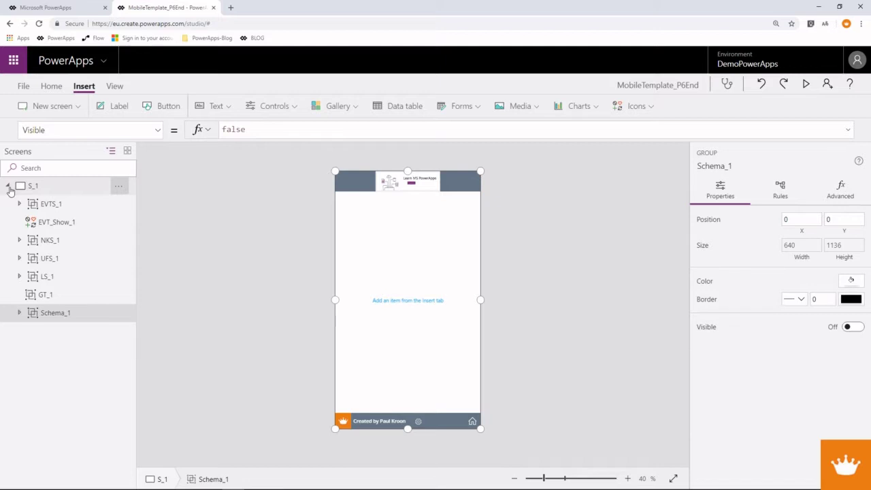
# Save the MobileTemplate_P6End app and publish this version.
pyautogui.hotkey('ctrl', 's')
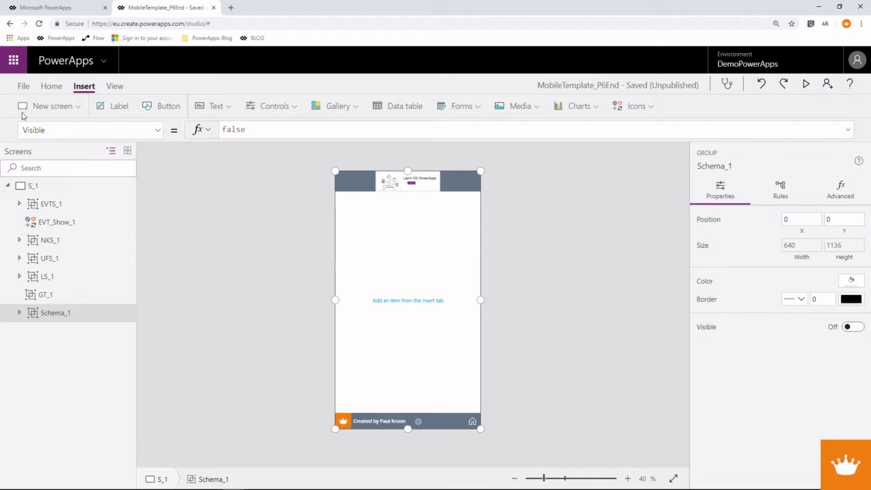
pyautogui.click(22, 86)
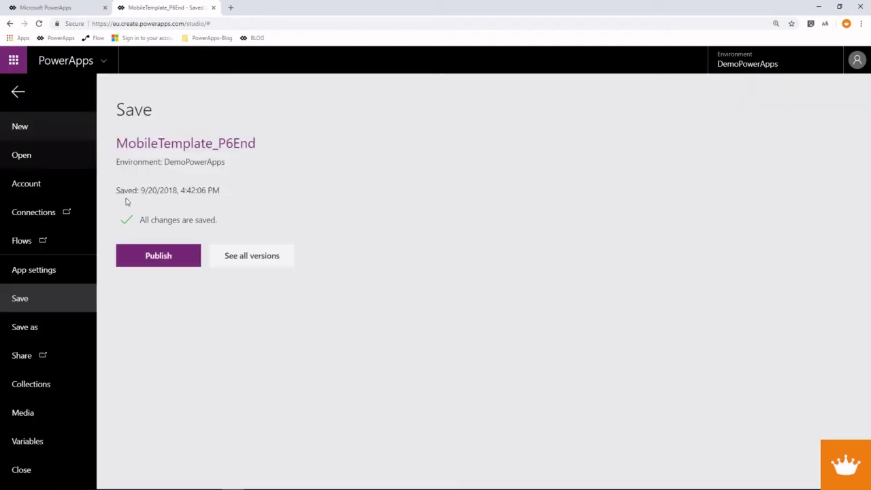
pyautogui.click(158, 255)
pyautogui.click(449, 334)
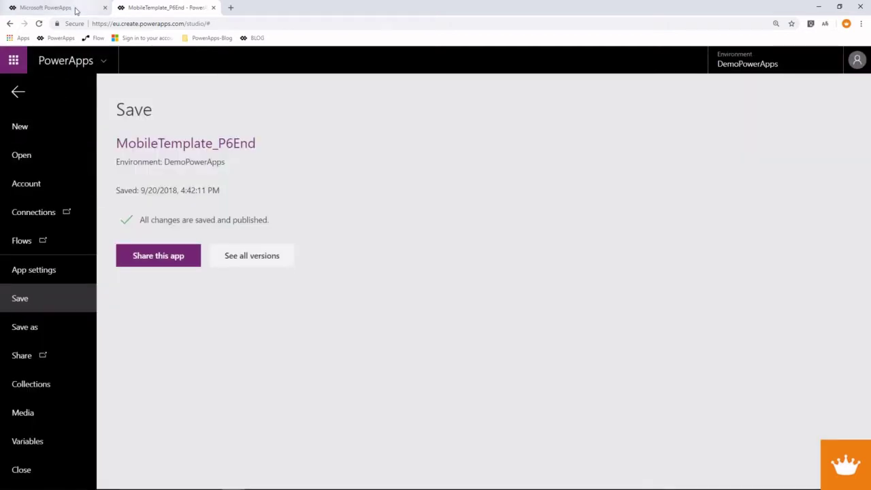
# Play the published MobileTemplate_P6End app from the recent apps, closing and relaunching it to check the updated version.
pyautogui.click(68, 7)
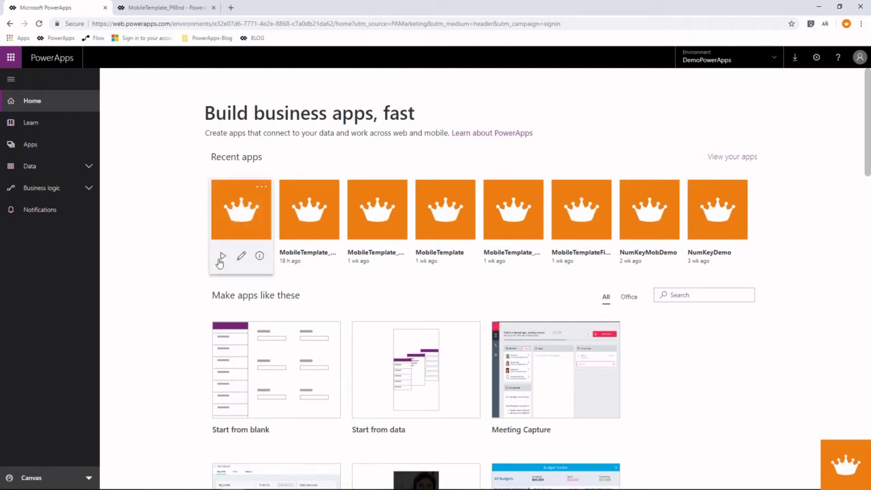
pyautogui.click(221, 259)
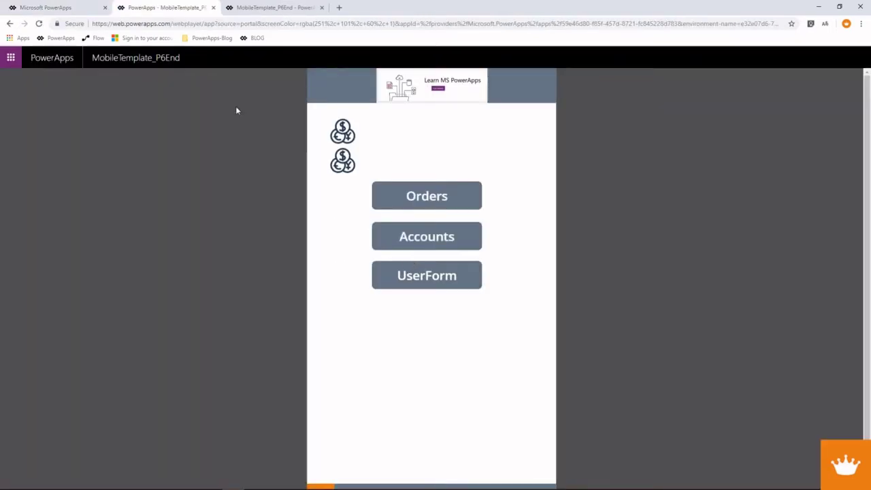
pyautogui.click(213, 7)
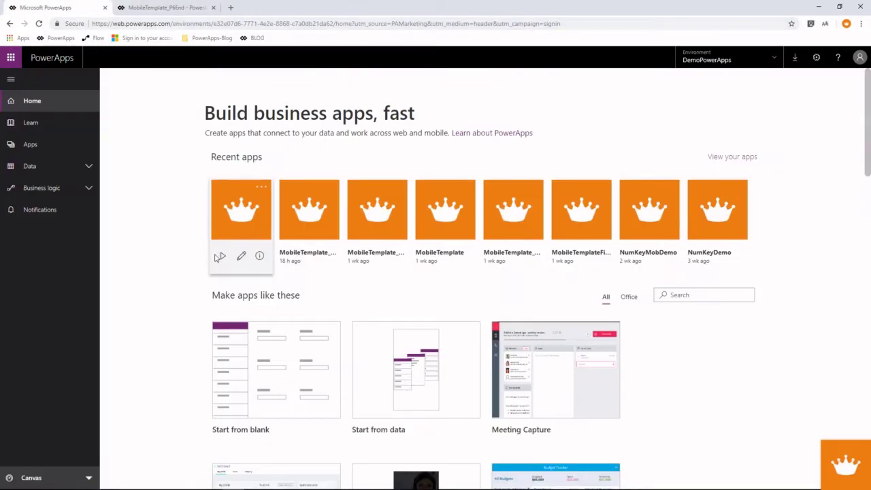
pyautogui.click(223, 258)
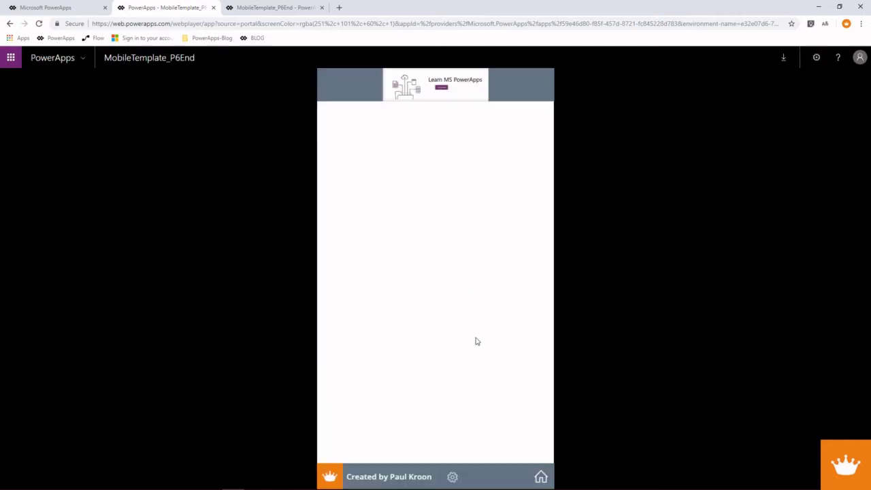
pyautogui.click(213, 8)
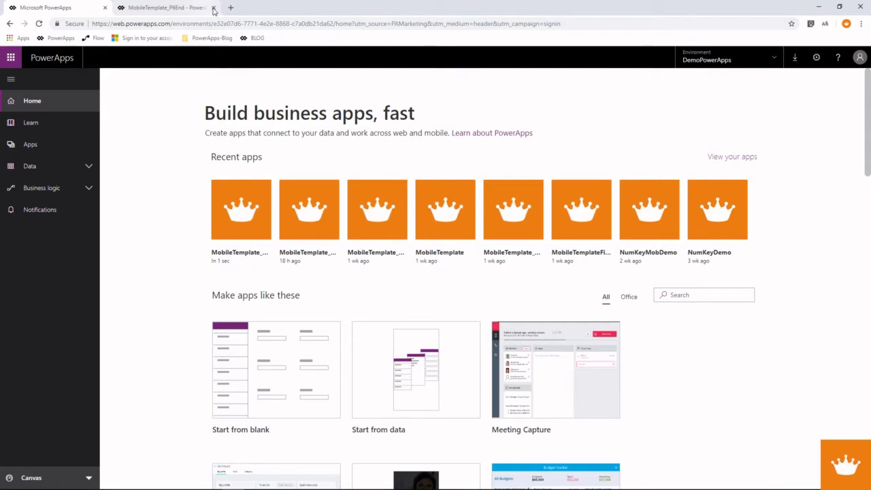
# Open the details page of MobileTemplate_P6End, then close the app in the studio along with its browser tab.
pyautogui.click(259, 255)
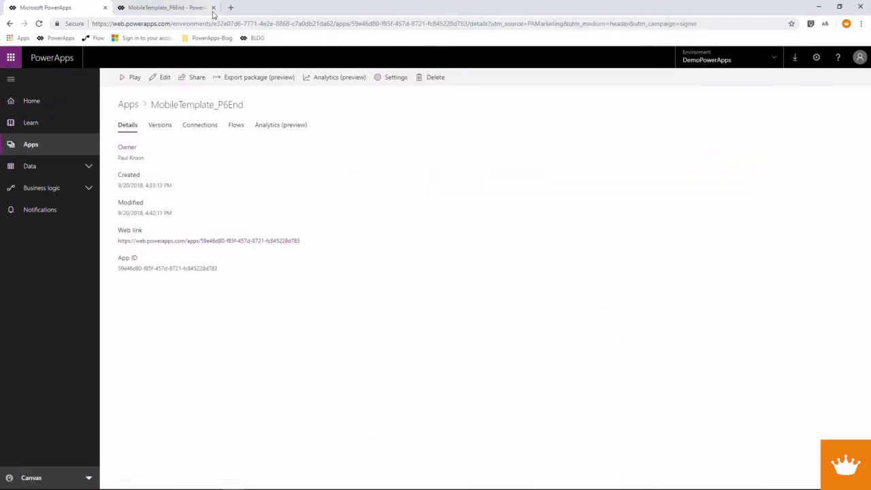
pyautogui.click(185, 8)
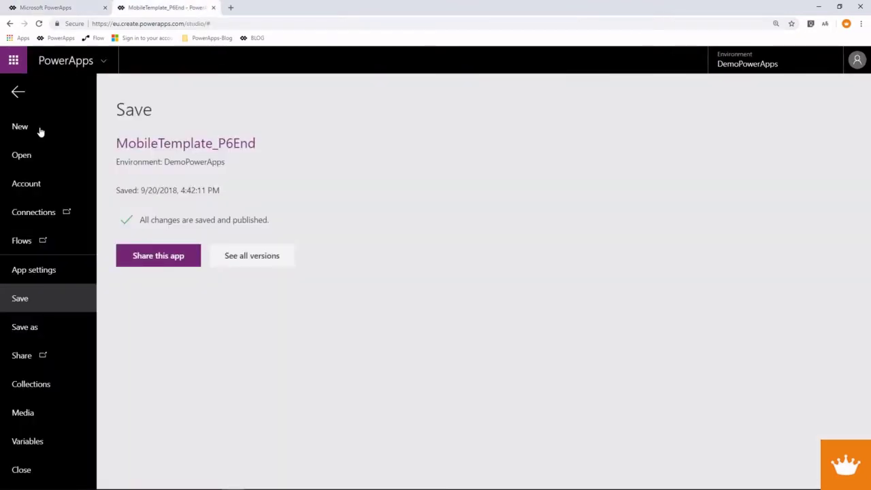
pyautogui.click(21, 470)
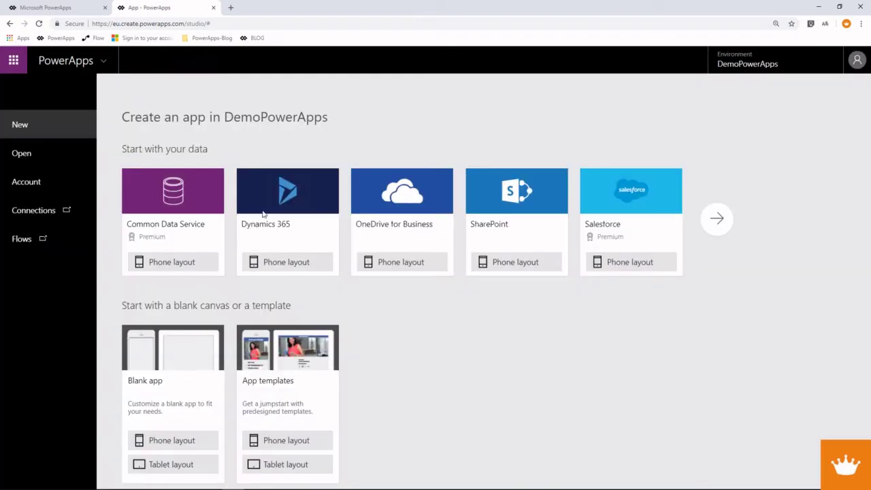
pyautogui.click(212, 7)
pyautogui.click(480, 76)
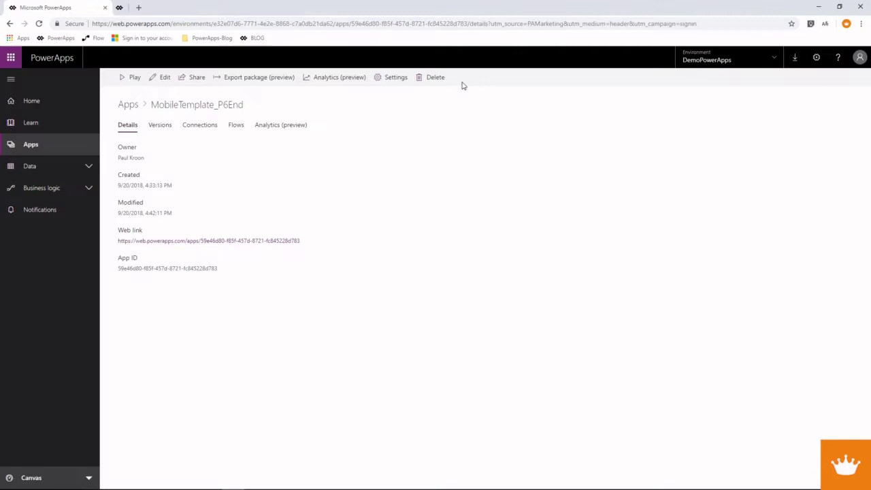
# Start an export package named PowerAppTemplate and set the app's import setup to Create as new.
pyautogui.click(236, 80)
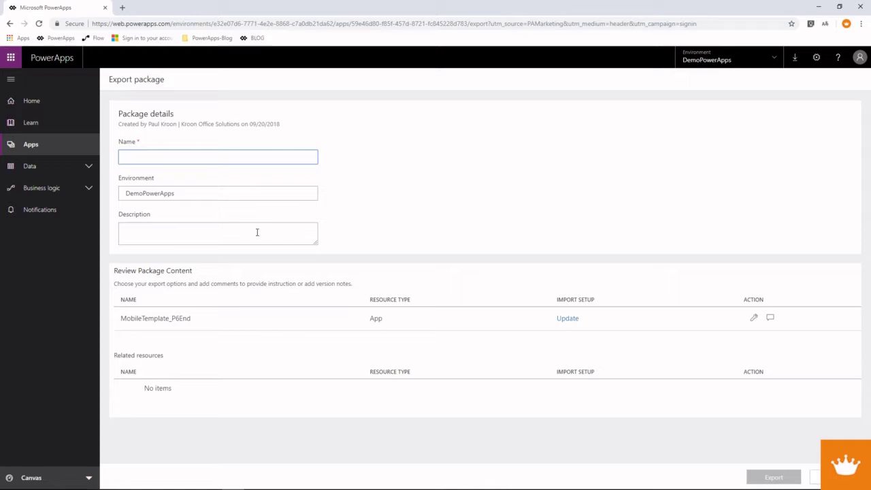
pyautogui.write('Powe')
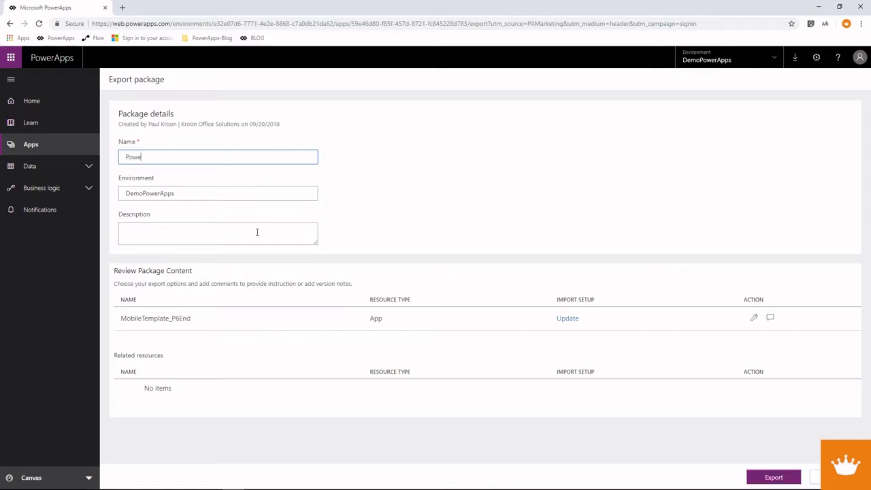
pyautogui.write('rAppTemplate')
pyautogui.click(754, 319)
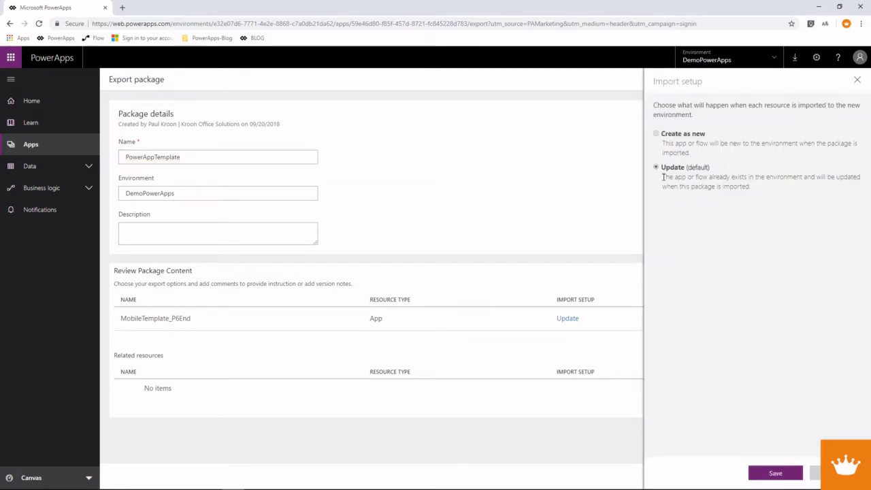
pyautogui.click(659, 138)
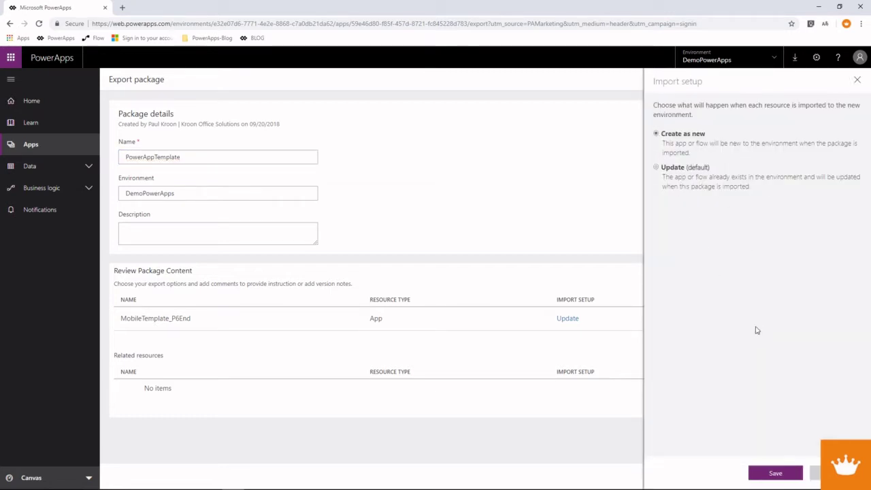
pyautogui.click(775, 472)
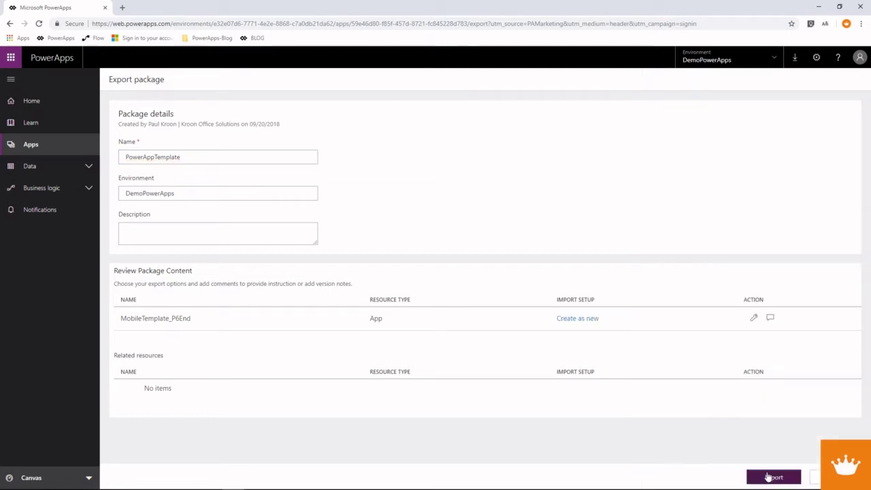
# Add the comment "Mobile Template" to the app resource and change the package name to PowerAppMobileTemplate.
pyautogui.click(771, 319)
pyautogui.click(690, 109)
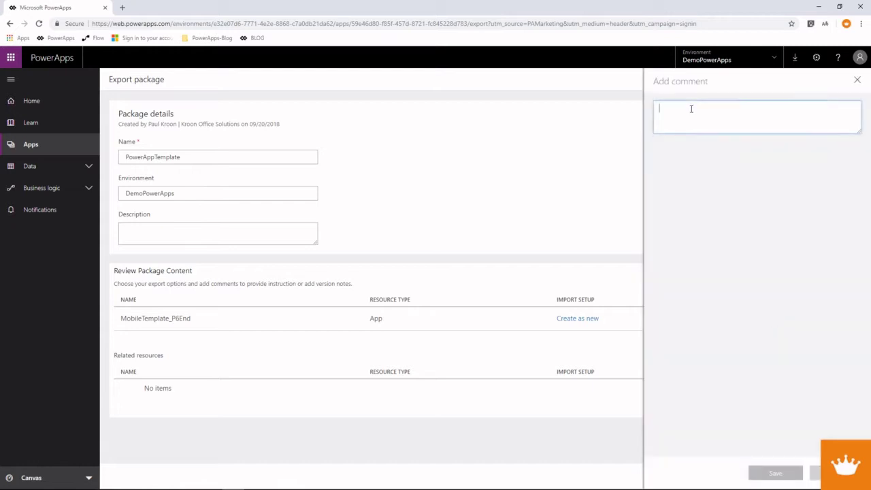
pyautogui.write('Mobile Template')
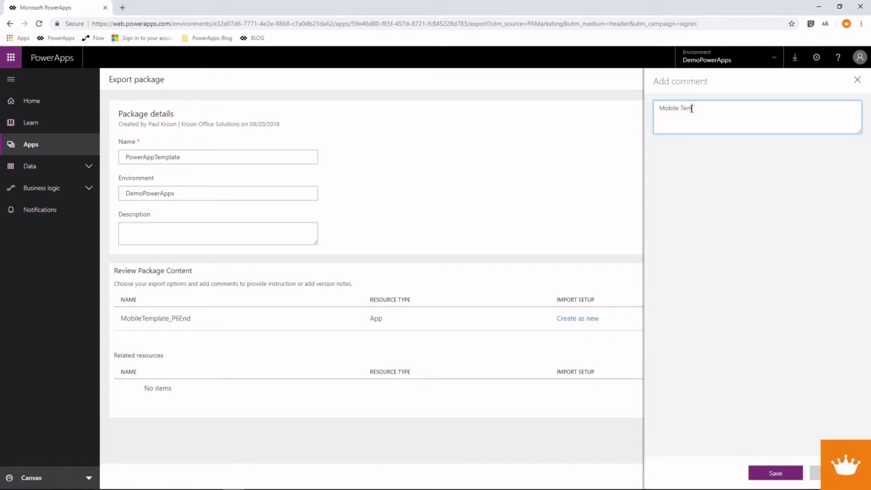
pyautogui.click(155, 157)
pyautogui.write('Mobile')
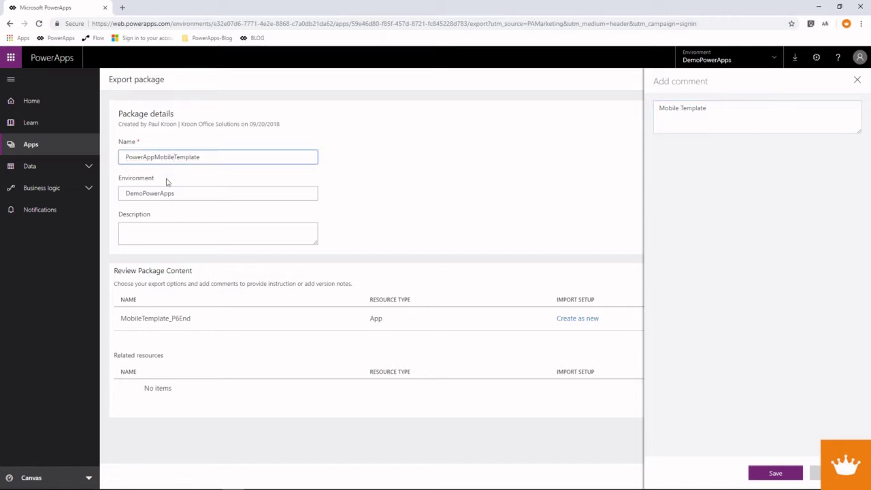
pyautogui.click(775, 472)
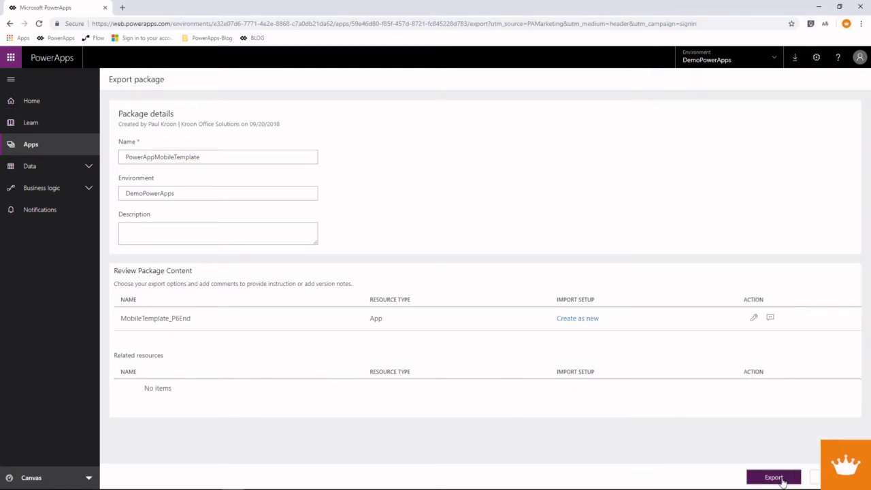
# Export the PowerAppMobileTemplate package and let it download.
pyautogui.click(774, 476)
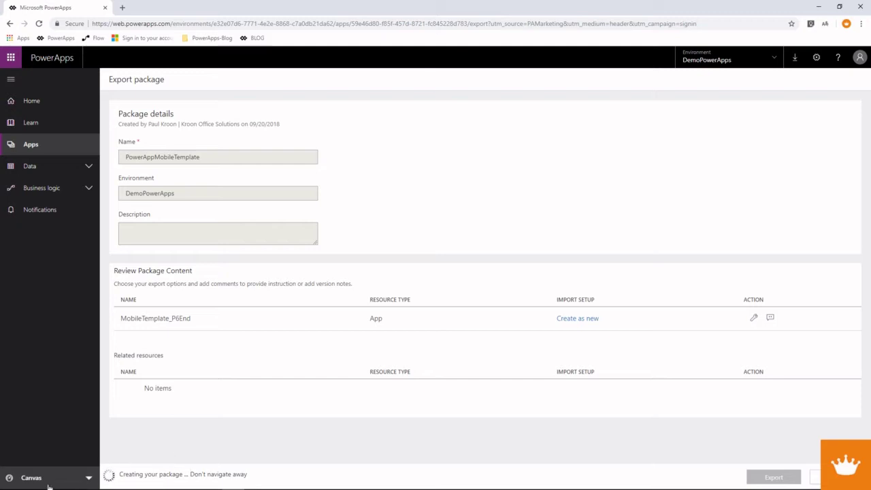
pyautogui.moveTo(59, 484)
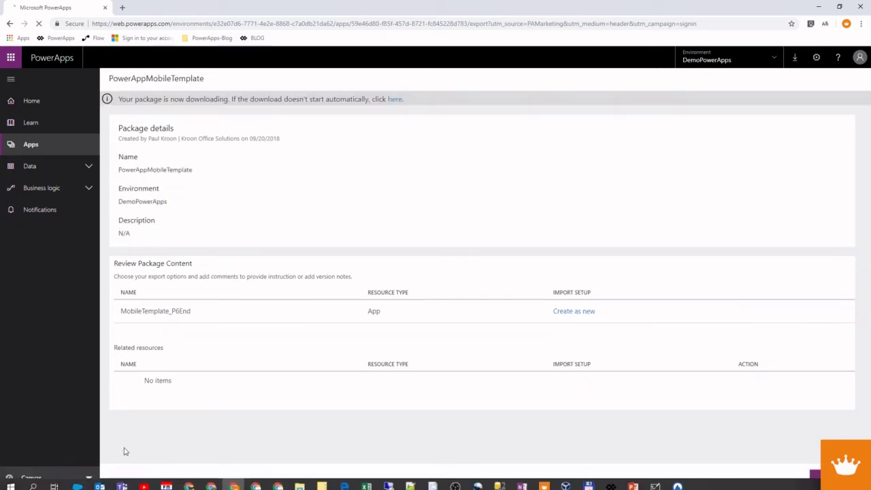